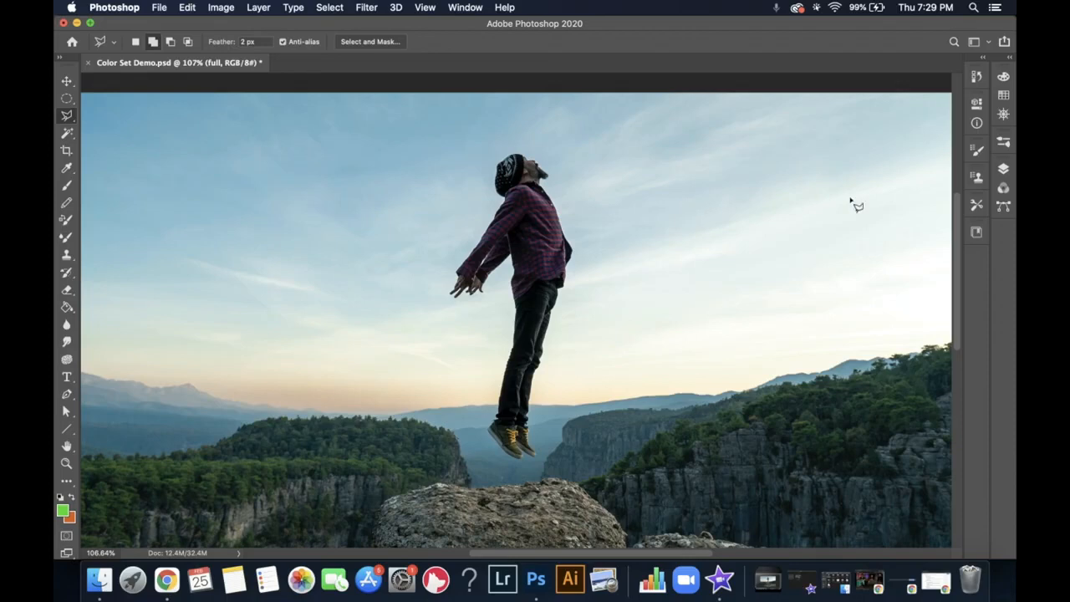
Rasterize the "full" smart object layer
{"action": "left_click", "coordinate": [1004, 170]}
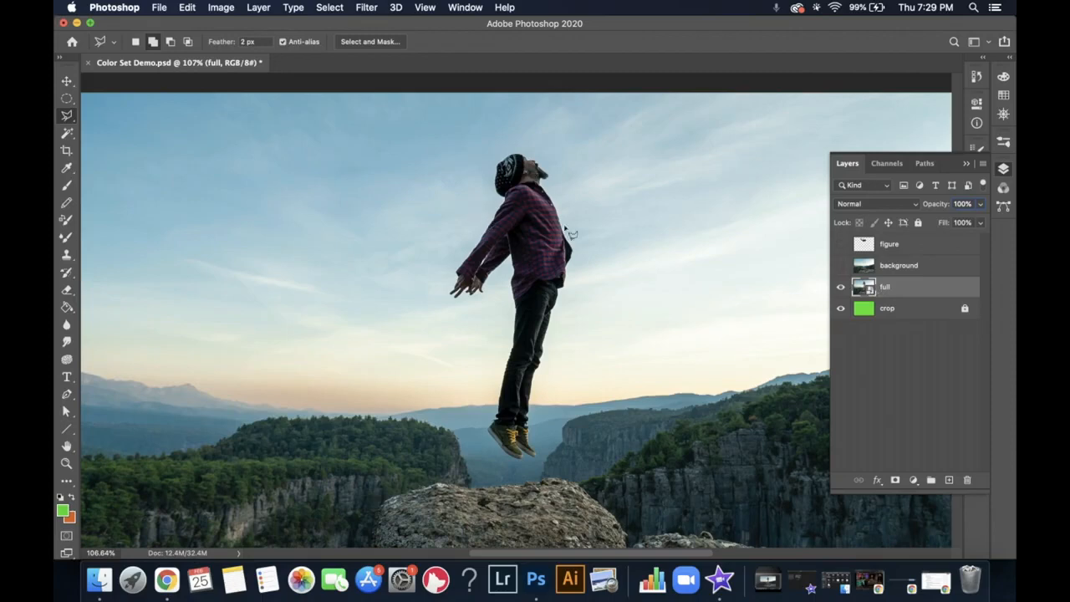
{"action": "right_click", "coordinate": [894, 295]}
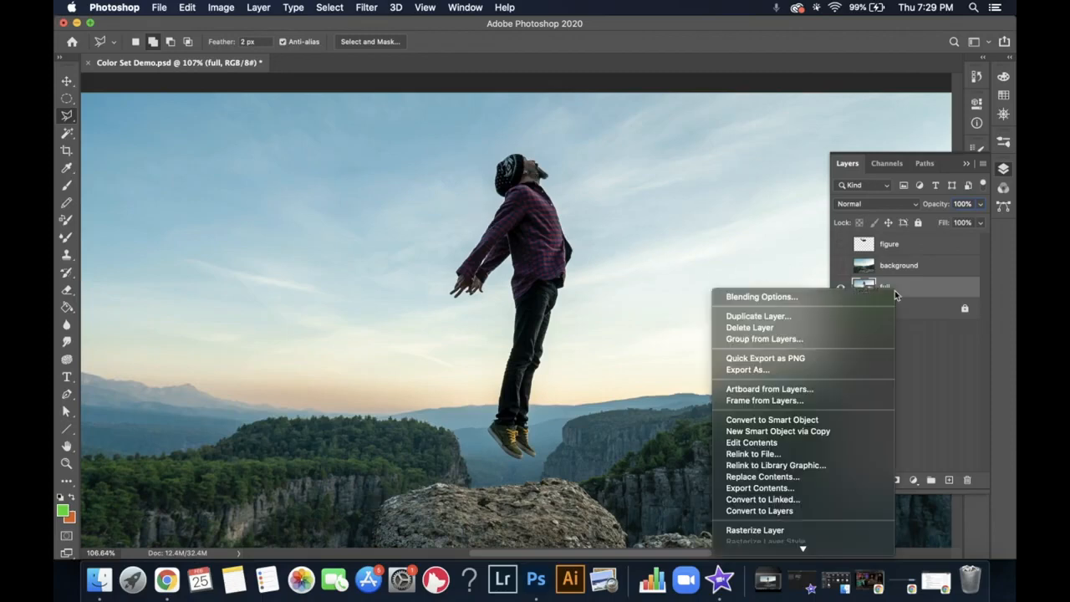
{"action": "left_click", "coordinate": [805, 530]}
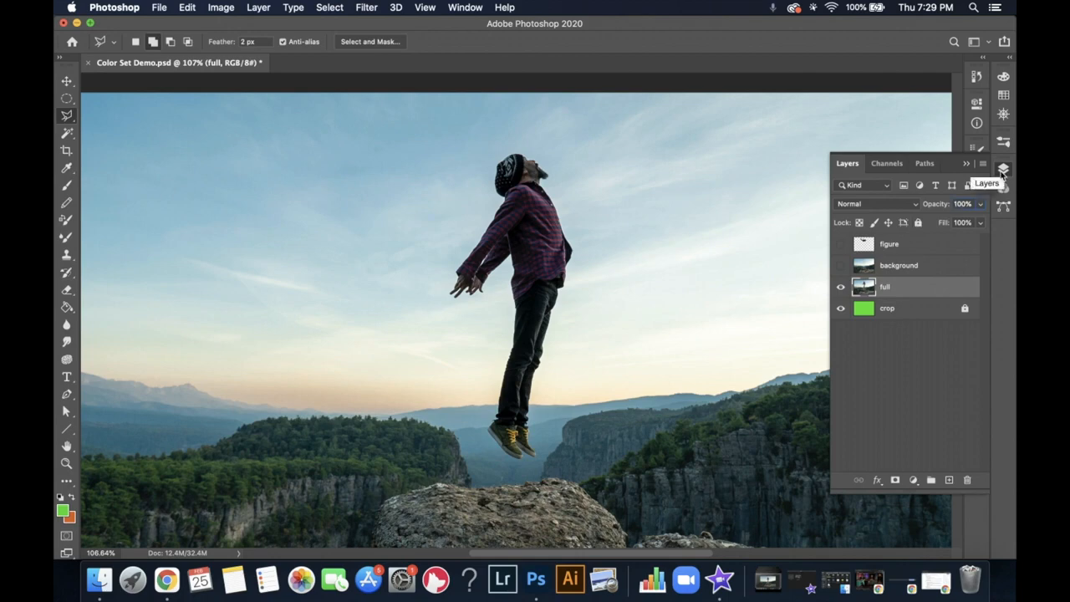
{"action": "left_click", "coordinate": [1002, 171]}
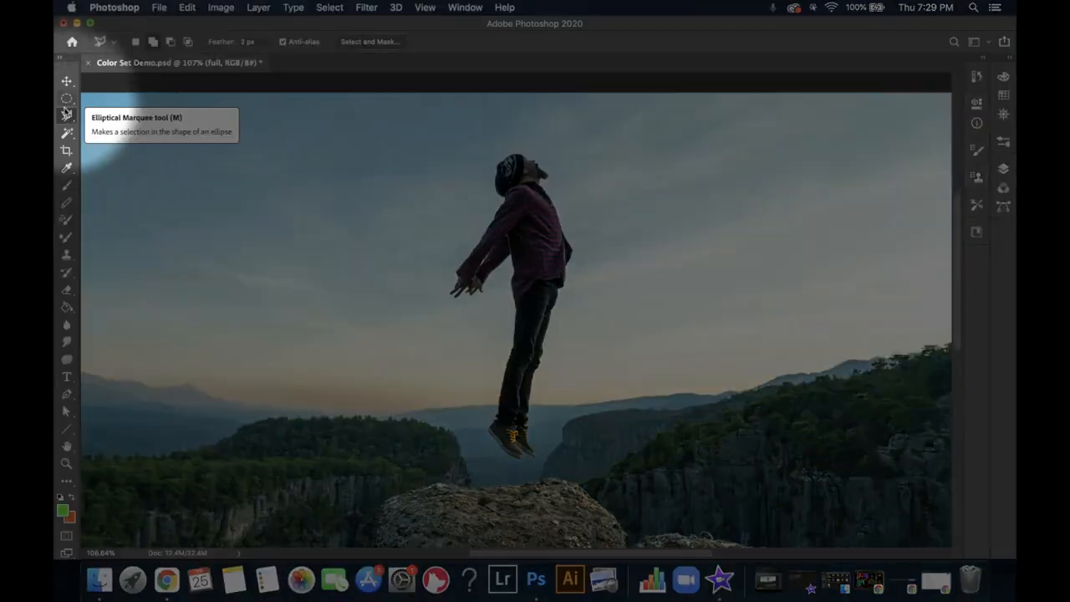
Look through the available marquee, lasso and magic wand selection tools
{"action": "left_click", "coordinate": [67, 103]}
{"action": "left_click", "coordinate": [67, 102]}
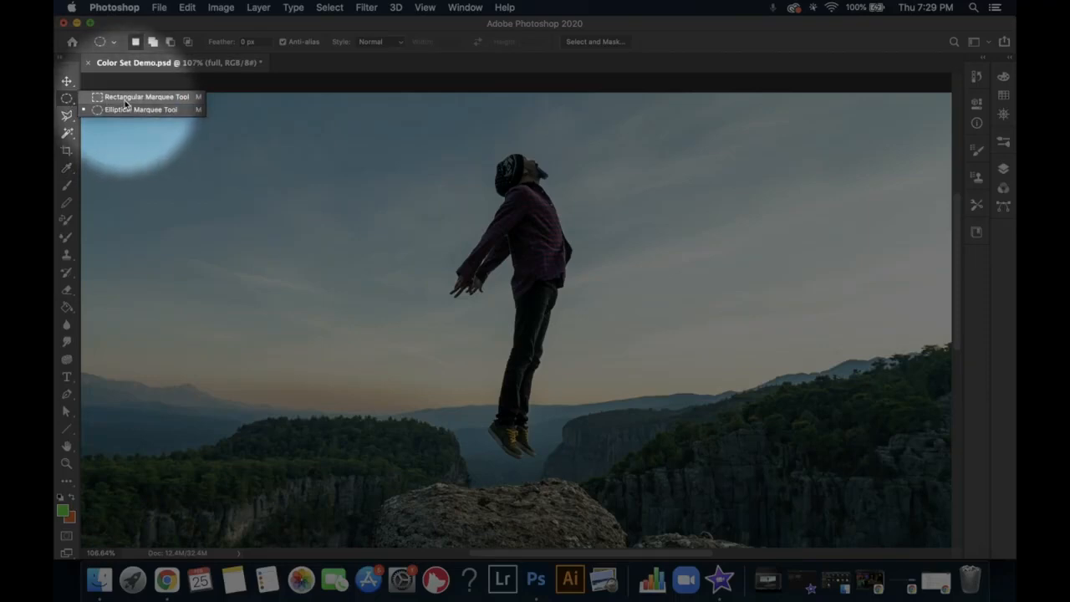
{"action": "left_click", "coordinate": [67, 117]}
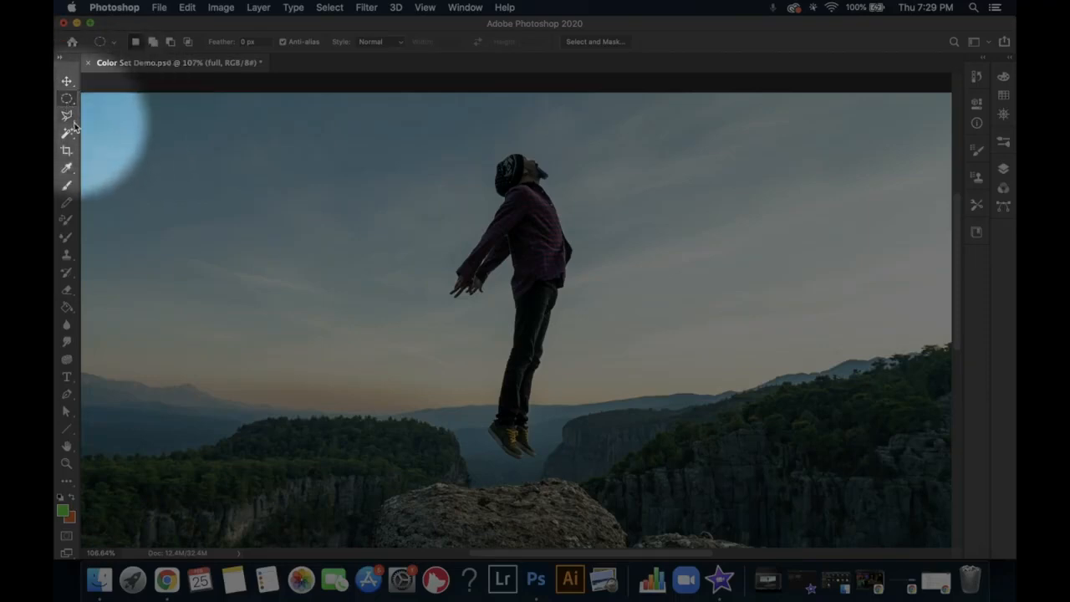
{"action": "left_click", "coordinate": [69, 120]}
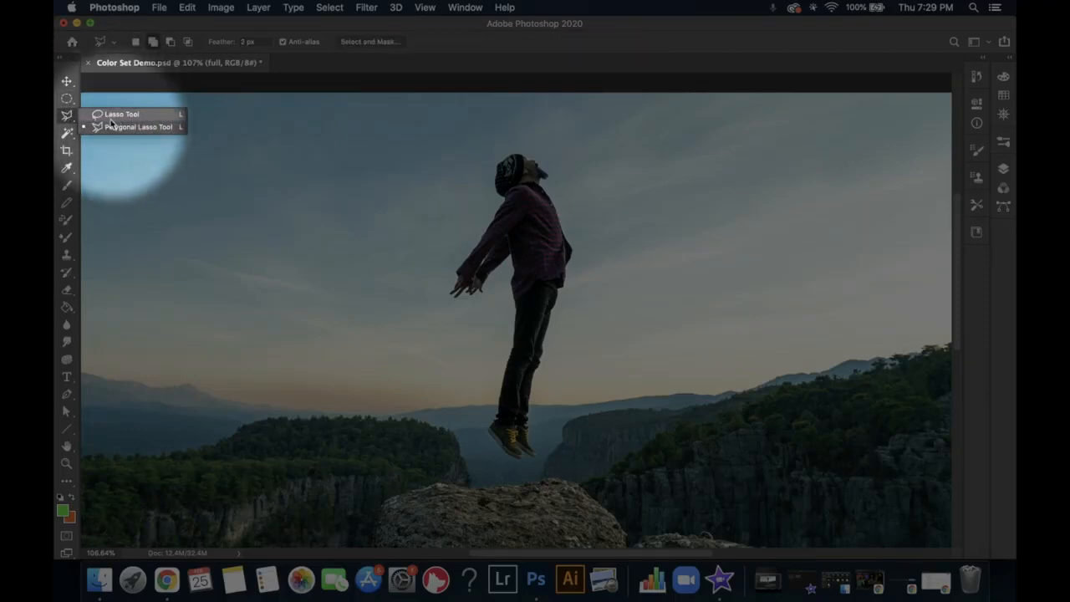
{"action": "left_click", "coordinate": [121, 114]}
{"action": "left_click", "coordinate": [68, 135]}
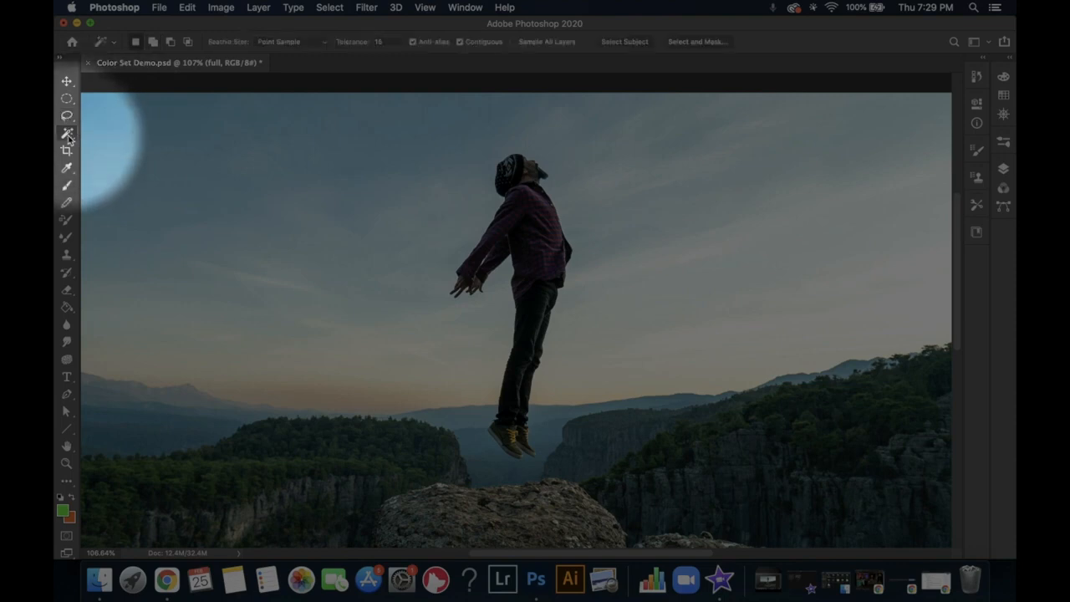
{"action": "left_click", "coordinate": [69, 140]}
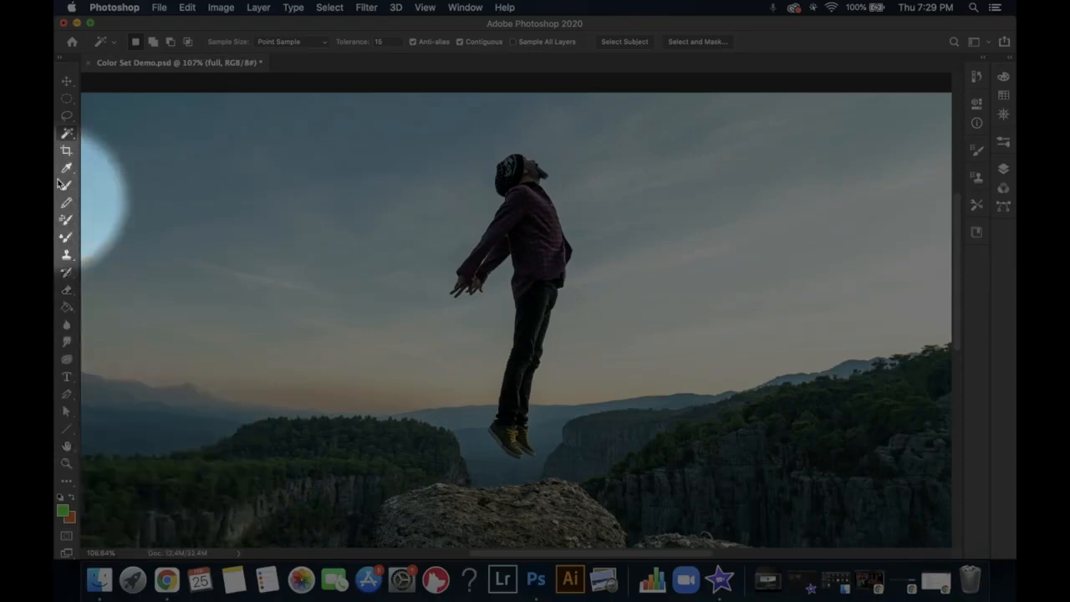
Draw a triangular selection across the man's head and upper torso with the Polygonal Lasso tool
{"action": "right_click", "coordinate": [68, 117]}
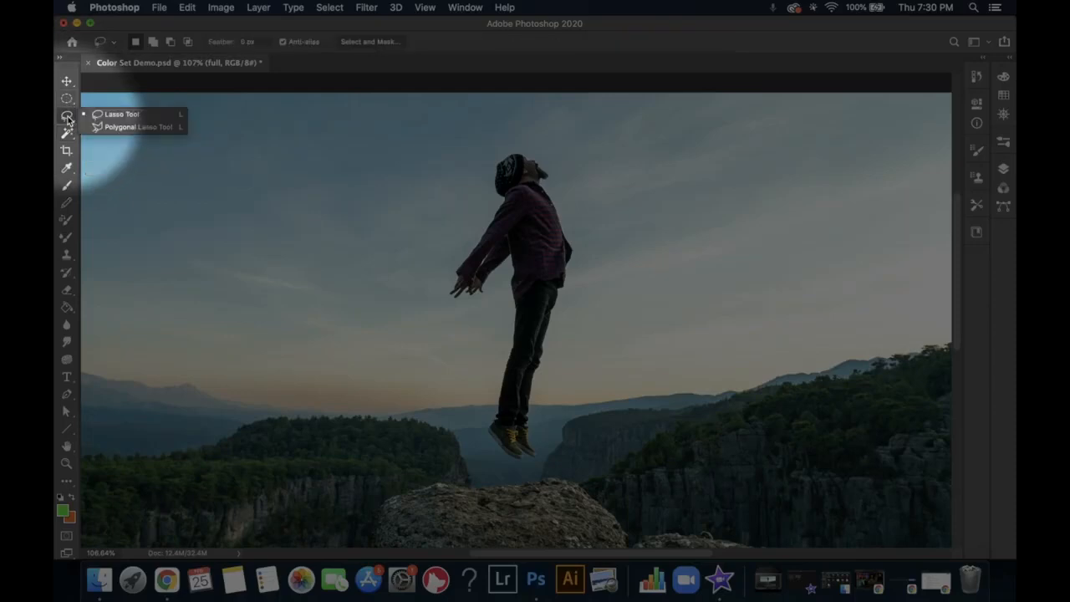
{"action": "left_click", "coordinate": [159, 125]}
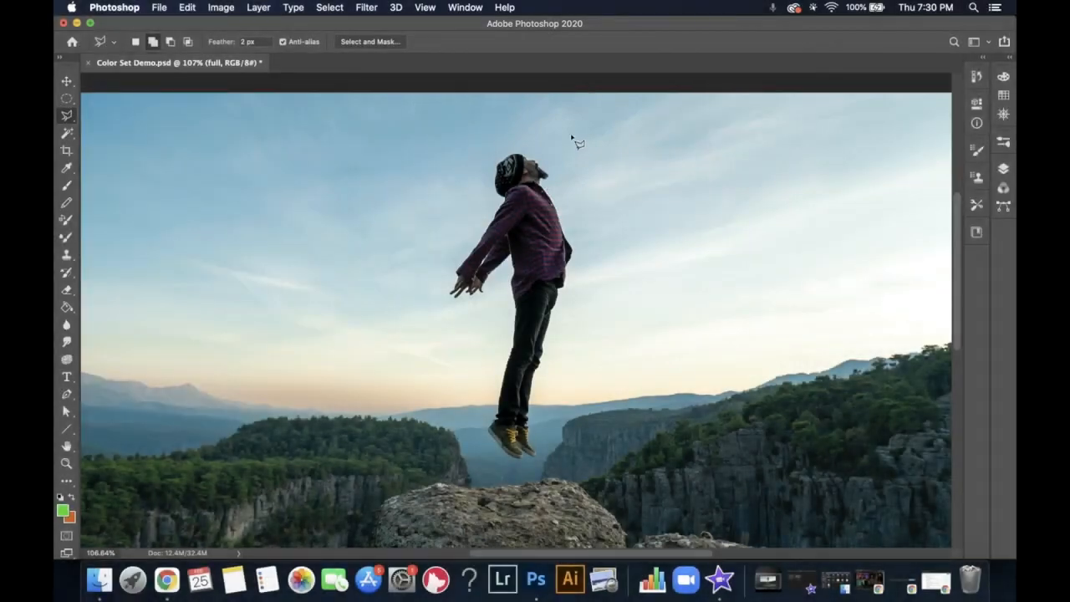
{"action": "left_click", "coordinate": [574, 137]}
{"action": "left_click", "coordinate": [432, 245]}
{"action": "left_click", "coordinate": [590, 247]}
{"action": "left_click", "coordinate": [576, 139]}
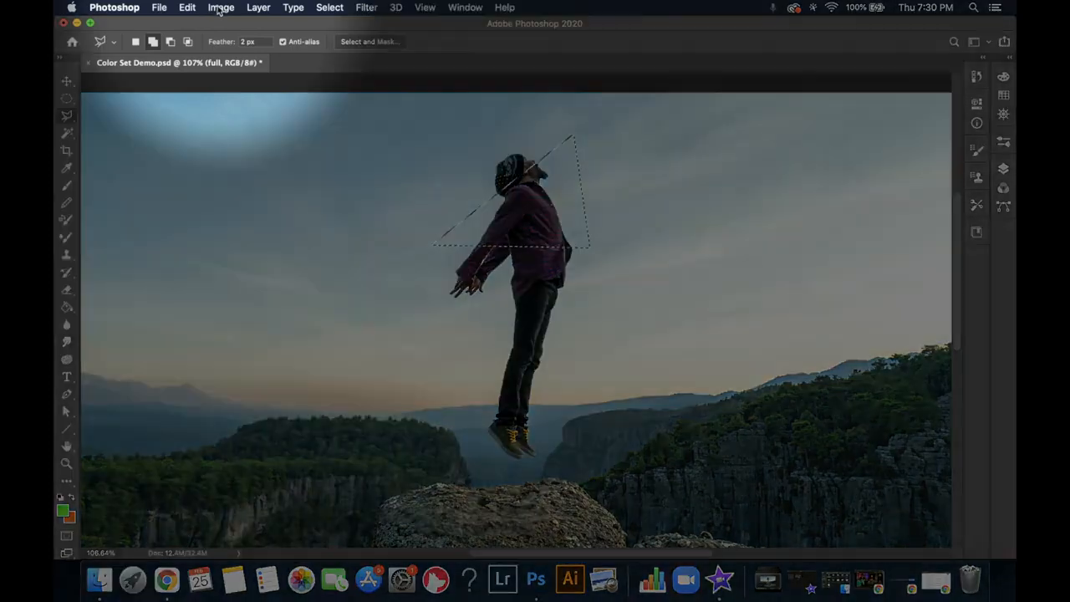
Apply a Hue/Saturation adjustment with Hue +74 to the triangular selection
{"action": "left_click", "coordinate": [219, 9]}
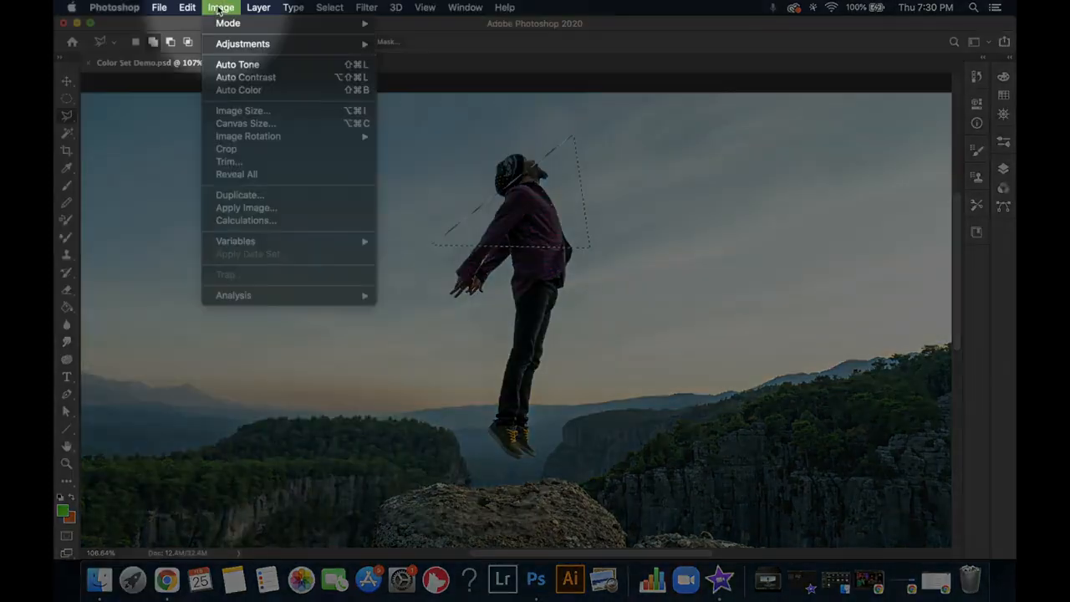
{"action": "mouse_move", "coordinate": [250, 43]}
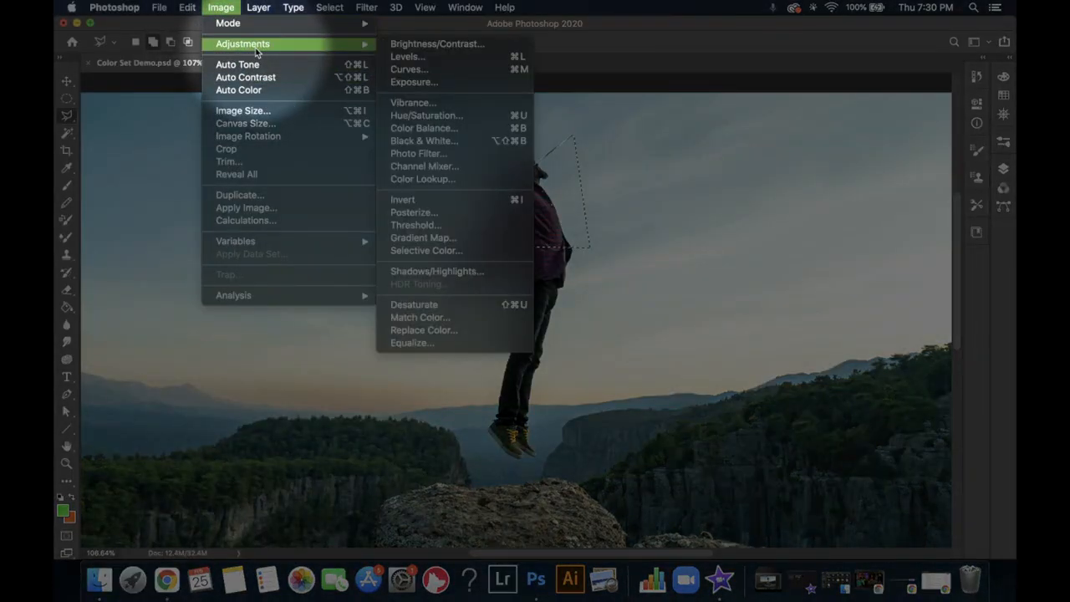
{"action": "left_click", "coordinate": [426, 115]}
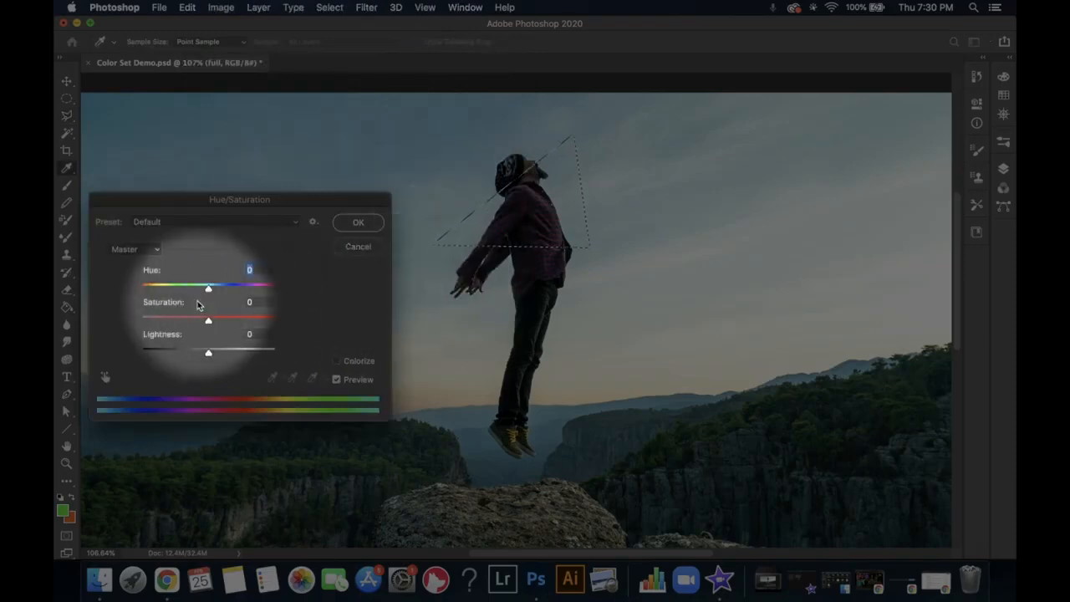
{"action": "left_click_drag", "start_coordinate": [208, 290], "coordinate": [246, 285]}
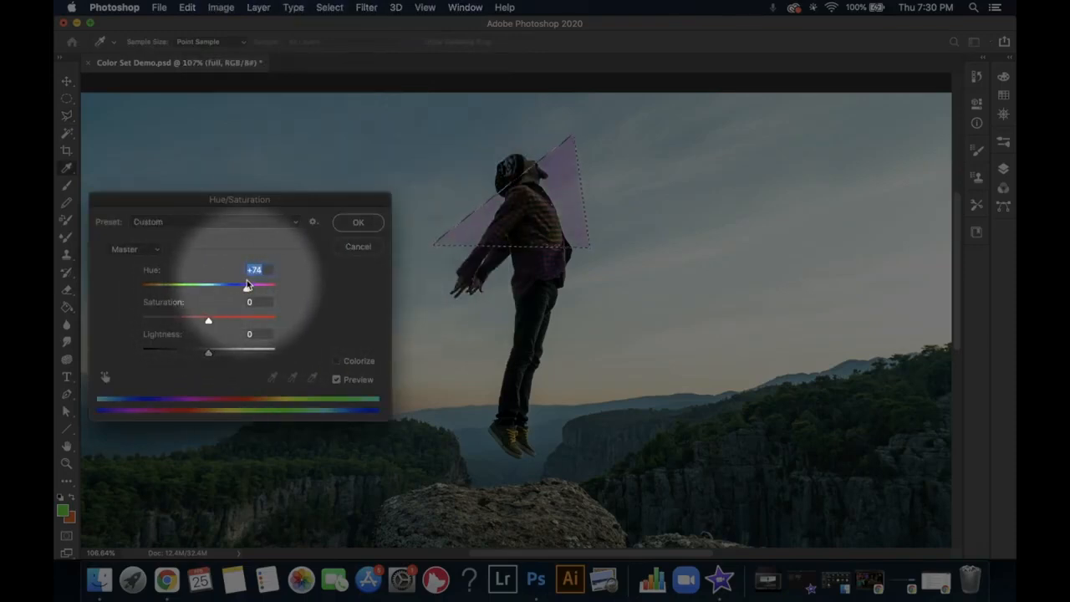
{"action": "left_click", "coordinate": [358, 221]}
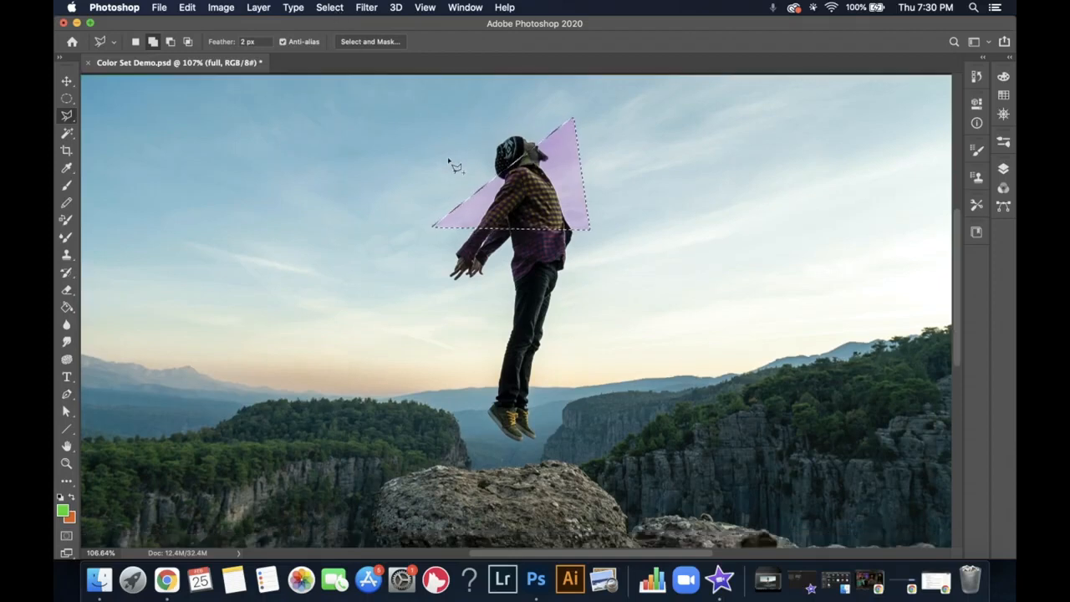
Switch to new-selection mode and draw a narrow polygonal selection diagonally from behind the head down across the torso
{"action": "left_click", "coordinate": [137, 44]}
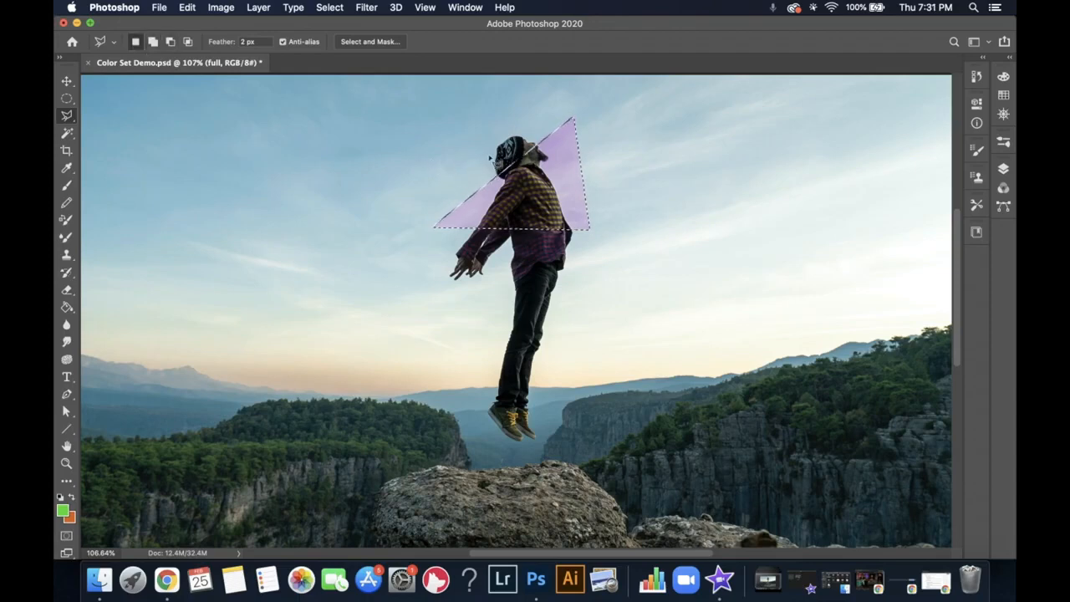
{"action": "left_click", "coordinate": [583, 269]}
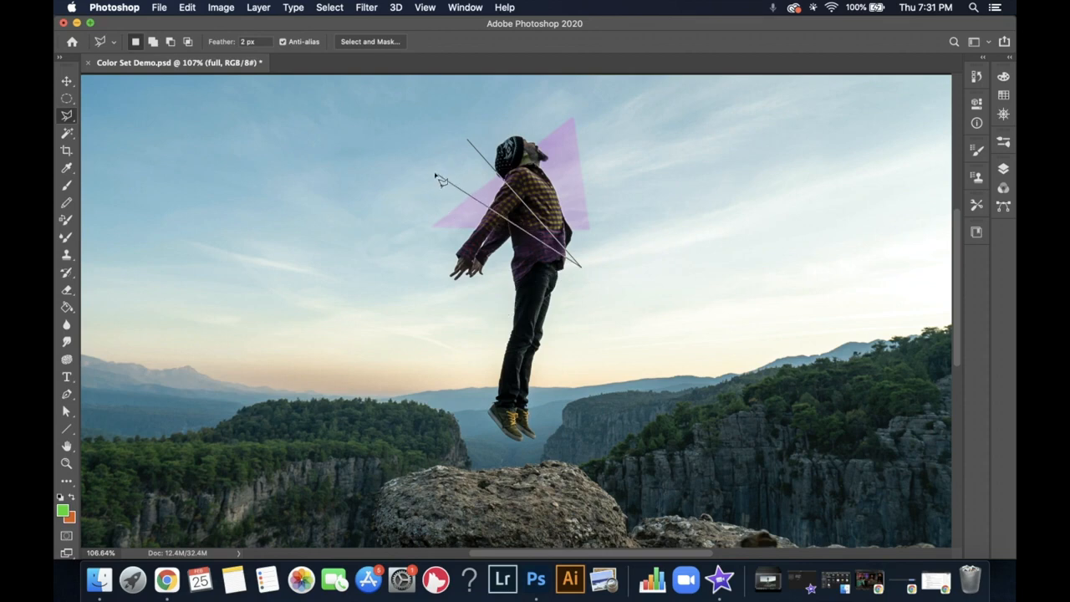
{"action": "left_click", "coordinate": [473, 145]}
Apply a Hue/Saturation adjustment with Hue -60 to the diagonal selection
{"action": "left_click", "coordinate": [220, 7]}
{"action": "mouse_move", "coordinate": [264, 47]}
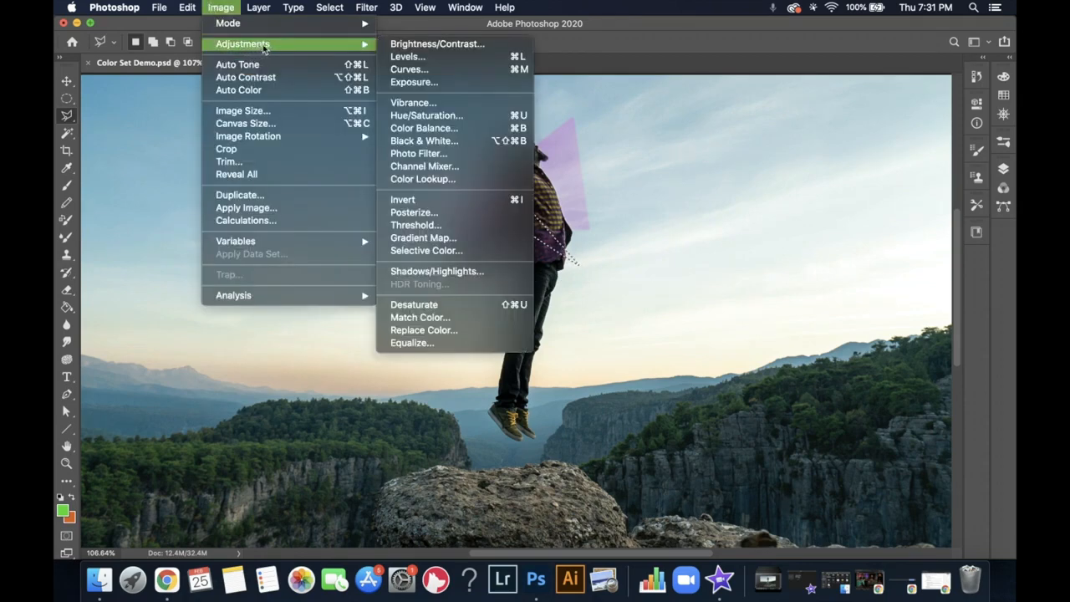
{"action": "left_click", "coordinate": [426, 116]}
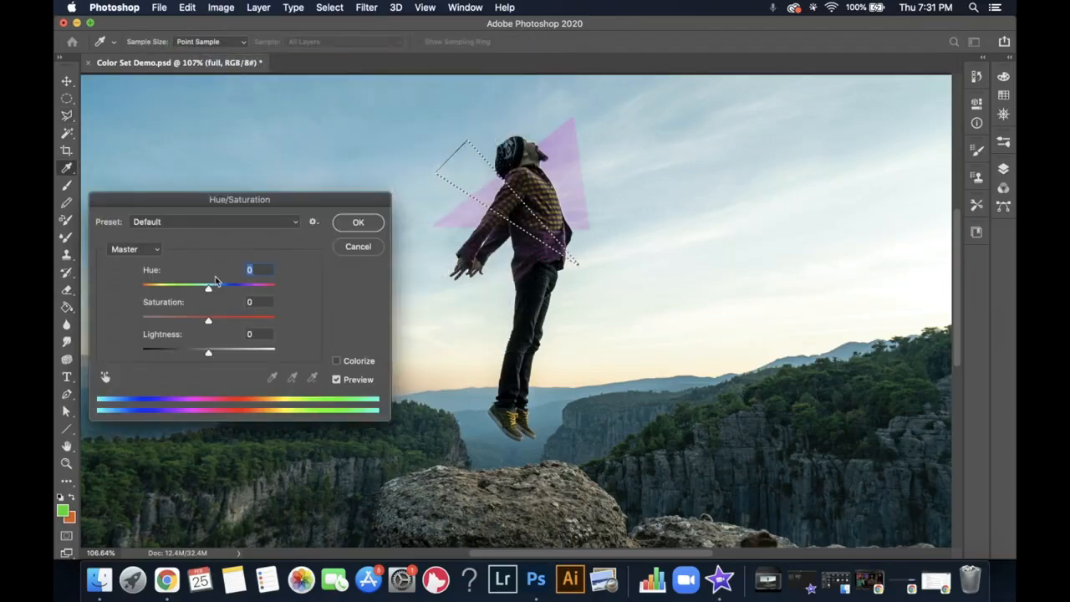
{"action": "left_click_drag", "start_coordinate": [208, 289], "coordinate": [170, 290]}
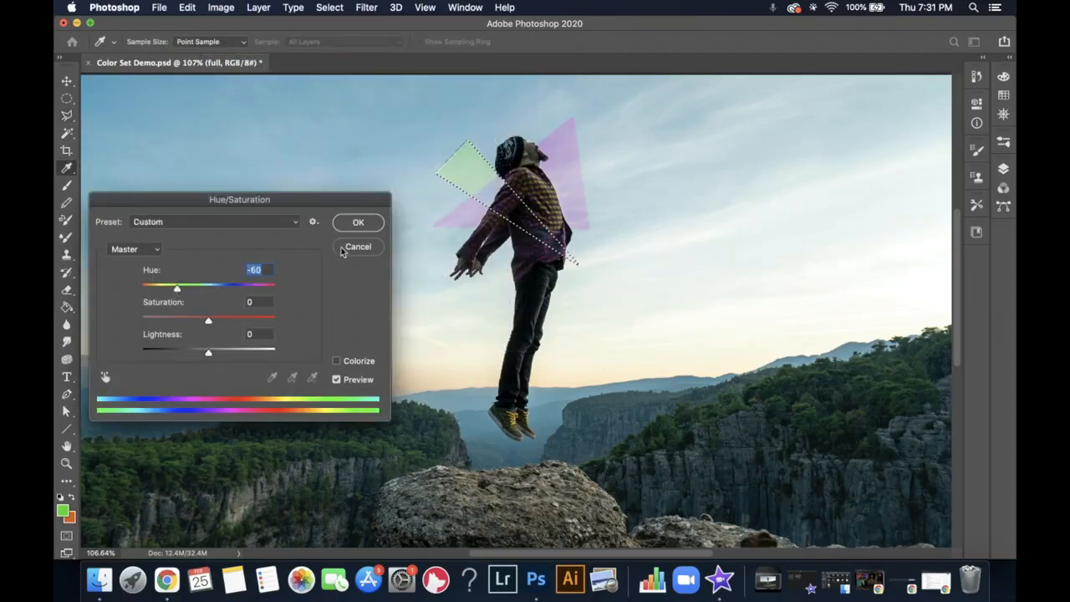
{"action": "left_click", "coordinate": [357, 221]}
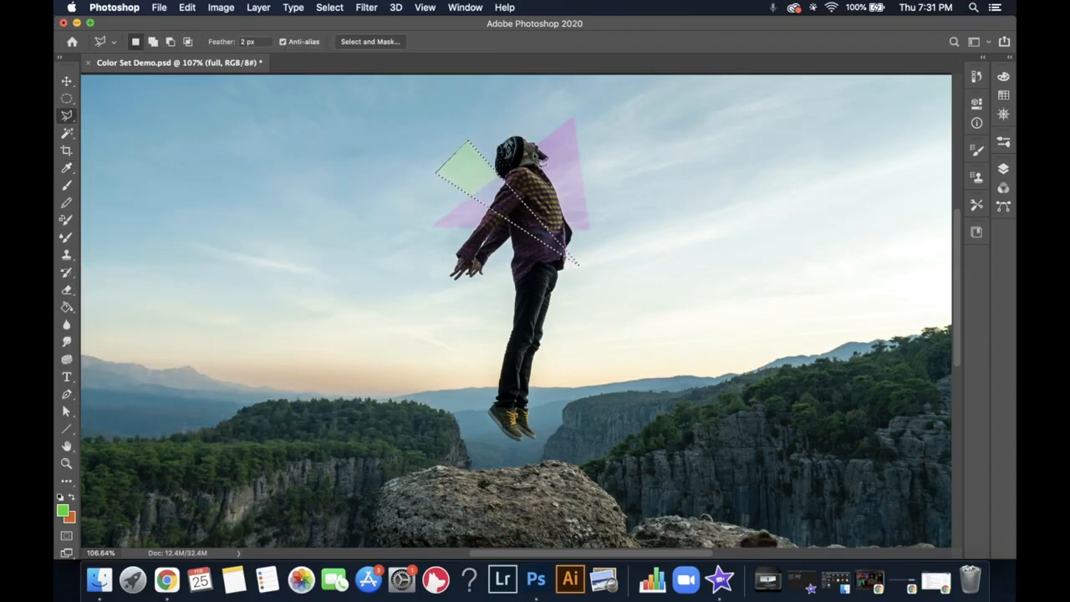
Deselect the diagonal area and draw a polygonal selection from the hands across the torso into the sky before the chest
{"action": "left_click", "coordinate": [330, 7]}
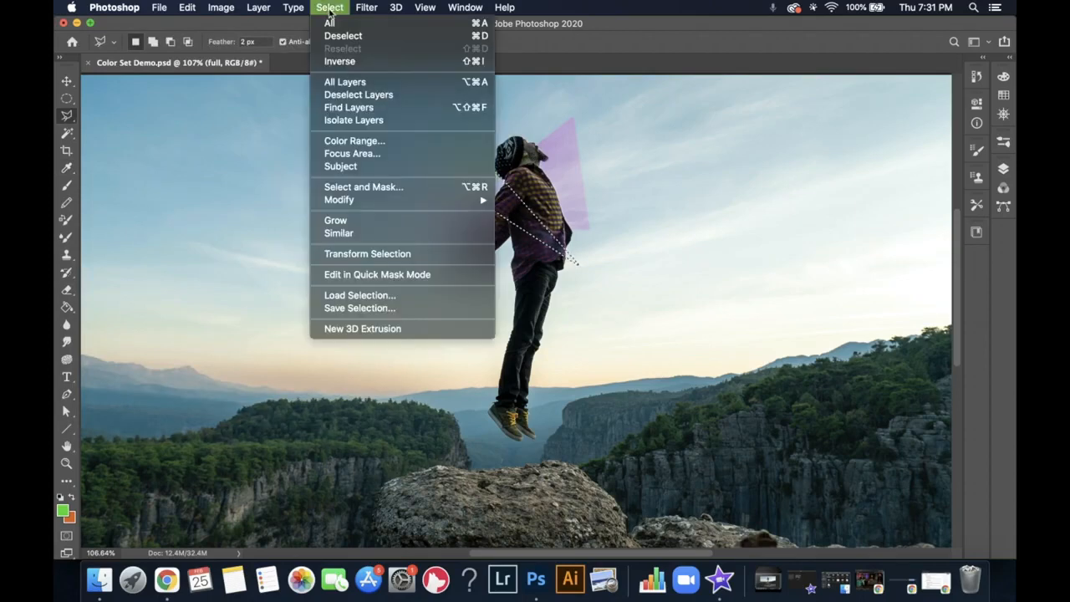
{"action": "left_click", "coordinate": [338, 36]}
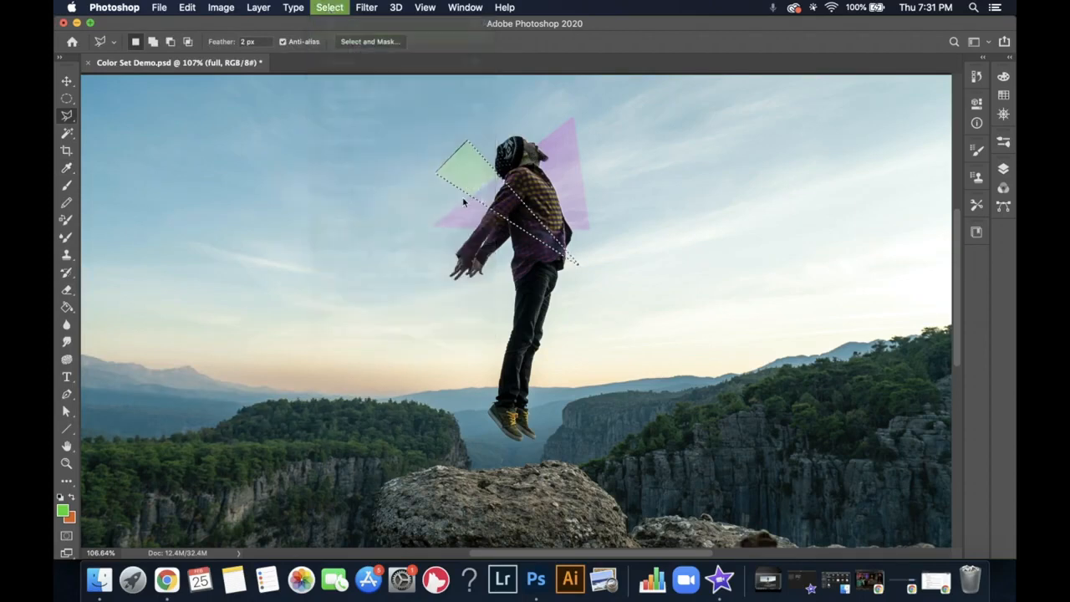
{"action": "left_click", "coordinate": [454, 275]}
{"action": "left_click", "coordinate": [632, 151]}
{"action": "left_click", "coordinate": [634, 229]}
{"action": "left_click", "coordinate": [585, 203]}
{"action": "double_click", "coordinate": [479, 322]}
Shift the hue of the selection across the torso and sky toward green with Hue/Saturation
{"action": "left_click", "coordinate": [226, 8]}
{"action": "mouse_move", "coordinate": [251, 42]}
{"action": "left_click", "coordinate": [422, 113]}
{"action": "left_click_drag", "start_coordinate": [208, 289], "coordinate": [175, 288]}
{"action": "left_click", "coordinate": [358, 222]}
Draw a thin four-sided polygonal selection from the man's hands across his upper legs
{"action": "left_click", "coordinate": [573, 330]}
{"action": "left_click", "coordinate": [447, 274]}
{"action": "left_click", "coordinate": [465, 301]}
{"action": "left_click", "coordinate": [573, 329]}
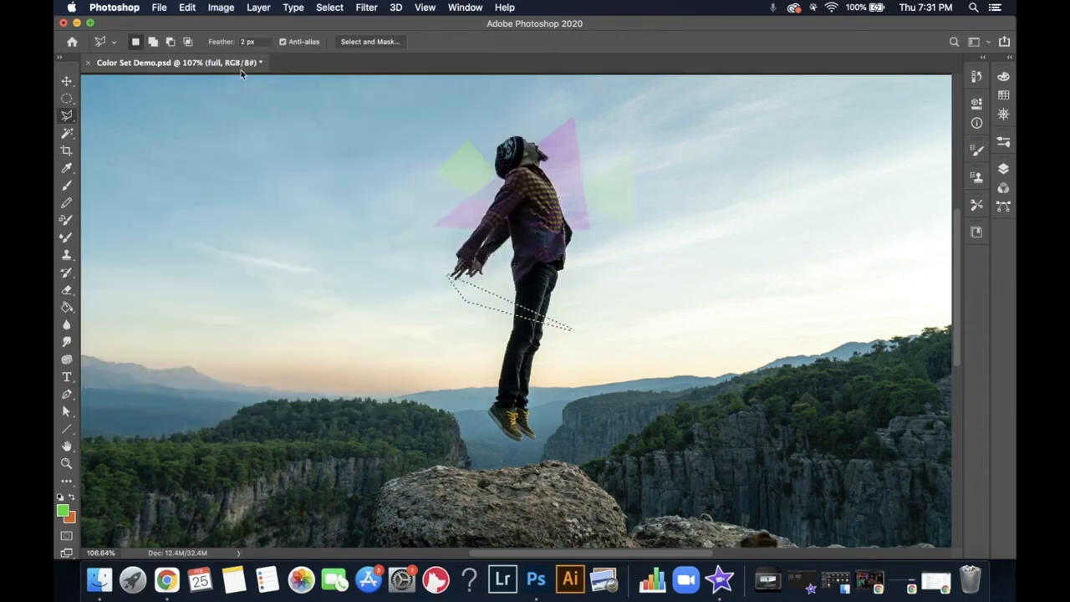
Apply Hue/Saturation to the selection below the hands with Hue -74 and increased saturation
{"action": "left_click", "coordinate": [231, 8]}
{"action": "mouse_move", "coordinate": [258, 44]}
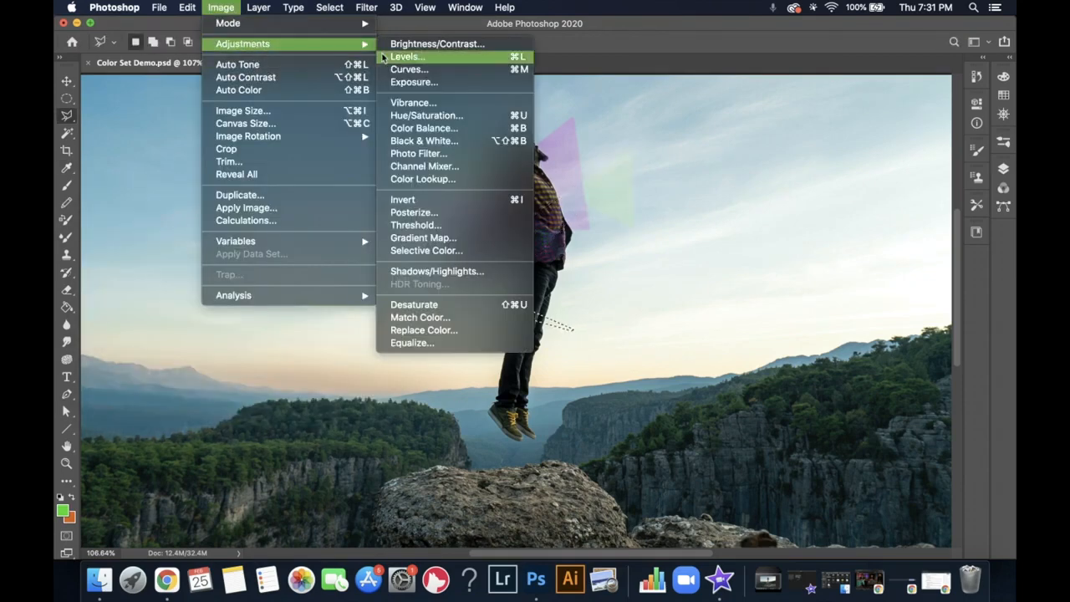
{"action": "left_click", "coordinate": [424, 115]}
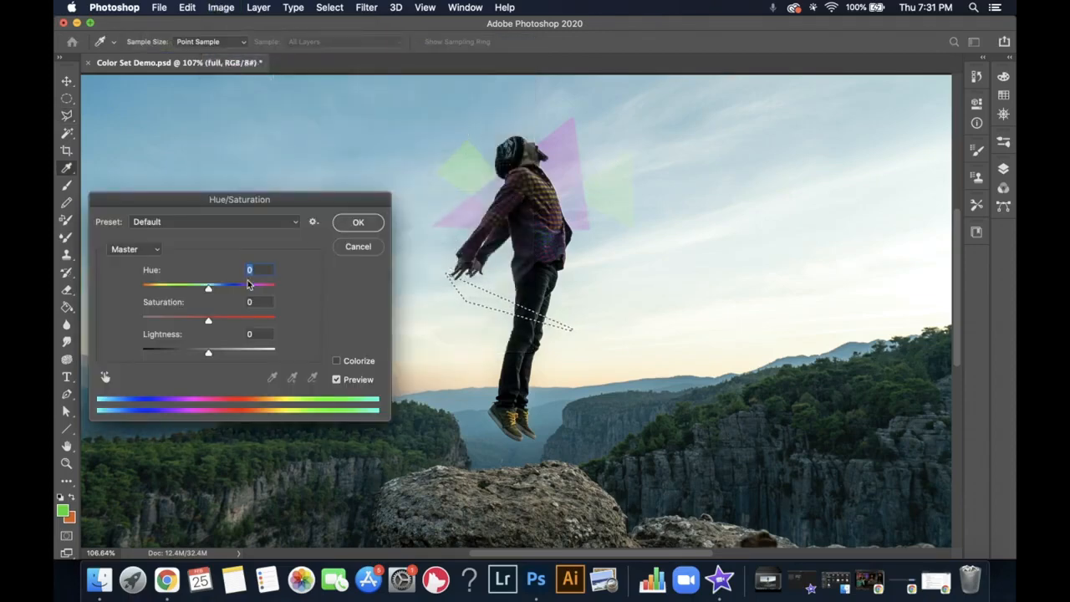
{"action": "left_click_drag", "start_coordinate": [208, 289], "coordinate": [171, 289]}
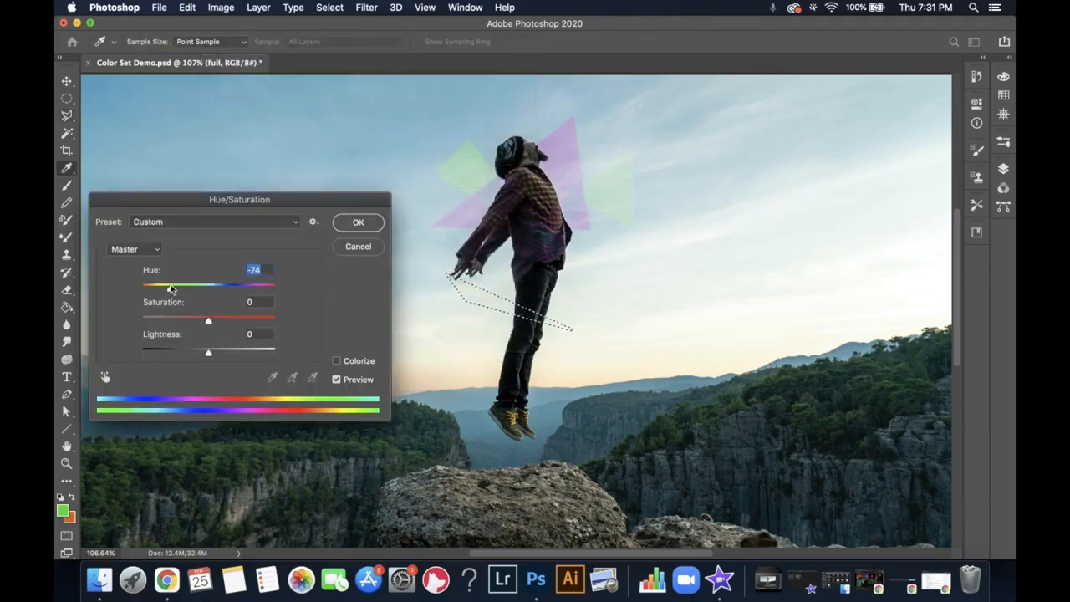
{"action": "left_click_drag", "start_coordinate": [211, 324], "coordinate": [257, 324]}
{"action": "left_click", "coordinate": [356, 224]}
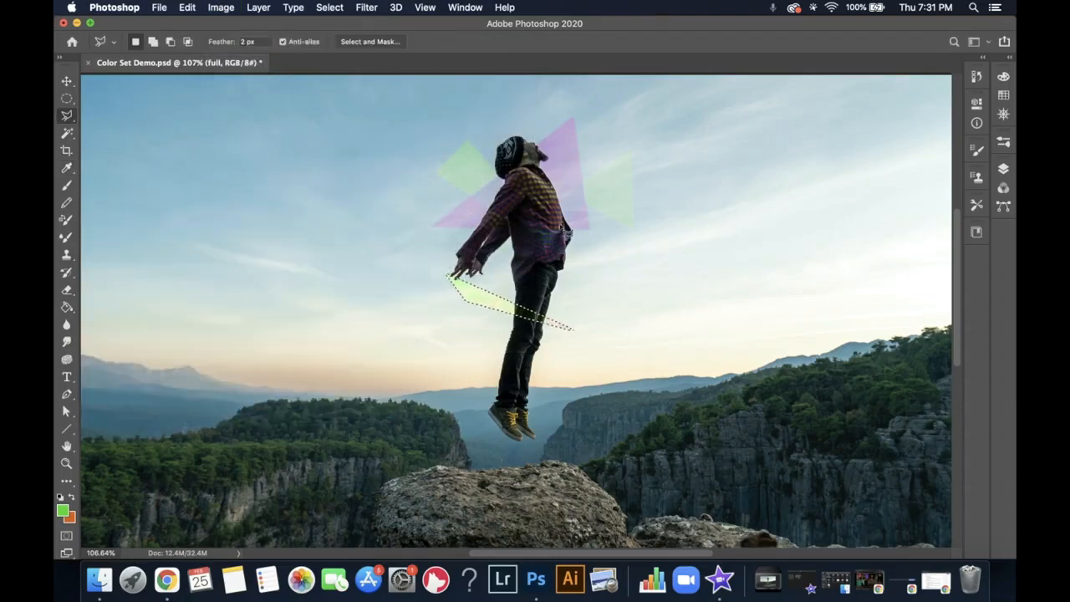
Draw a freehand Lasso selection around the collar, shoulder and upper chest of the man's shirt
{"action": "left_click", "coordinate": [69, 98]}
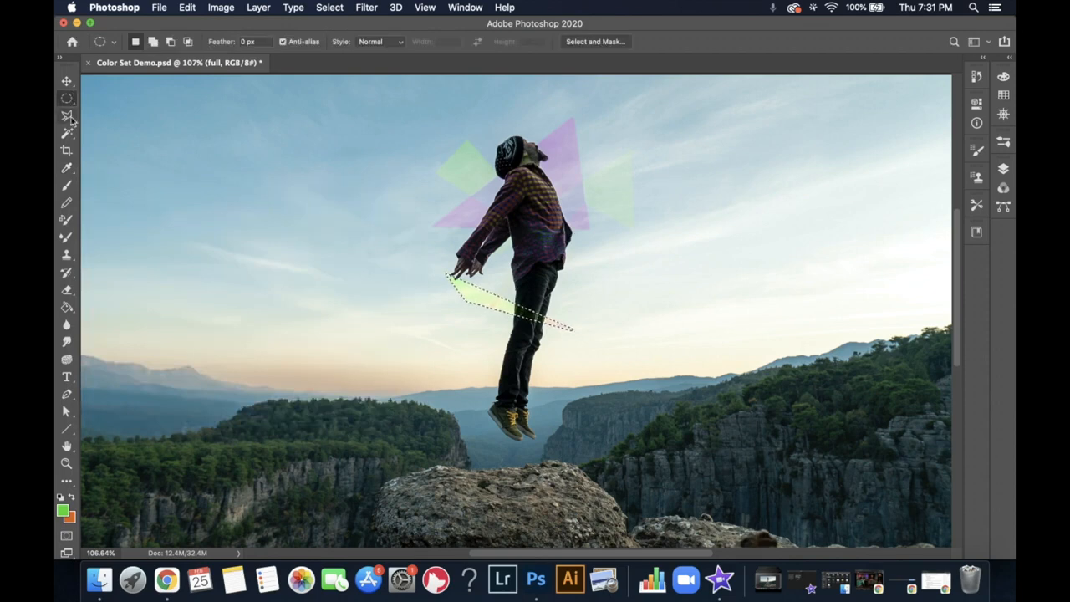
{"action": "left_click", "coordinate": [70, 119]}
{"action": "left_click", "coordinate": [110, 113]}
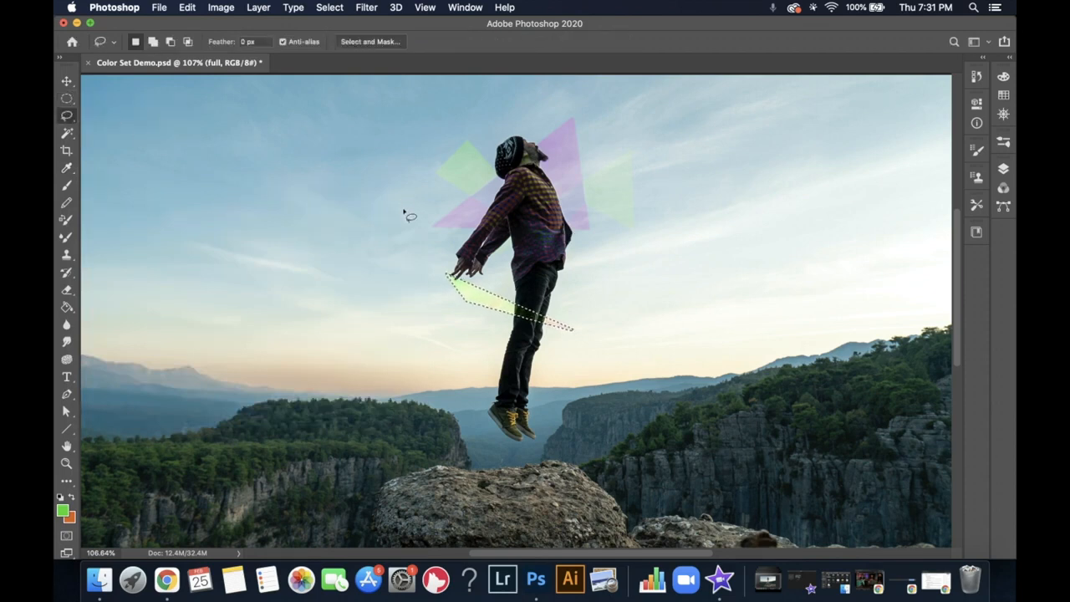
{"action": "key", "text": "z"}
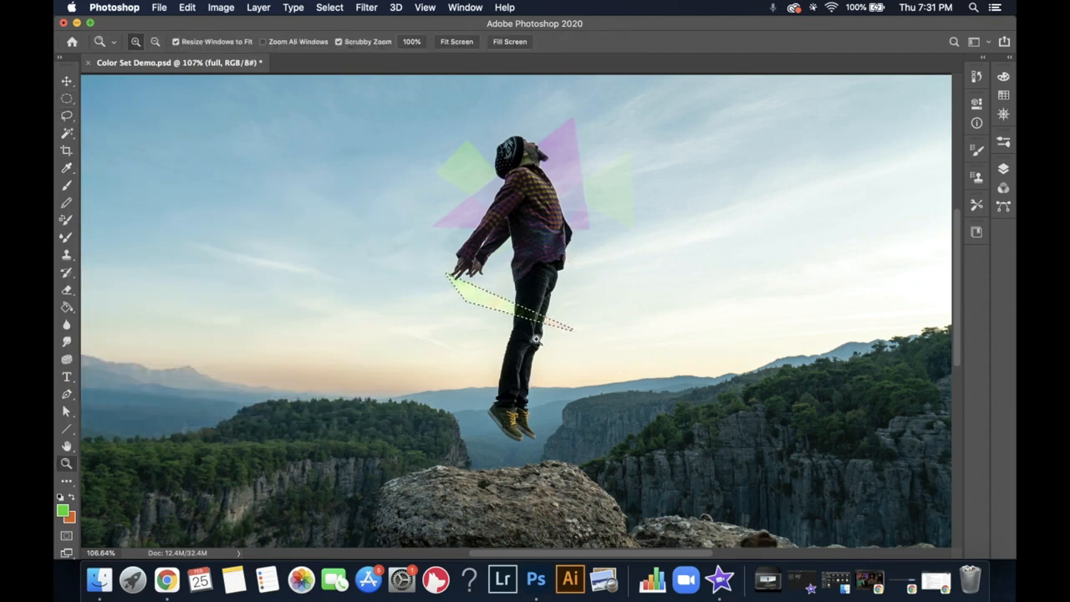
{"action": "left_click_drag", "start_coordinate": [504, 164], "coordinate": [567, 179]}
{"action": "left_click_drag", "start_coordinate": [548, 279], "coordinate": [496, 228]}
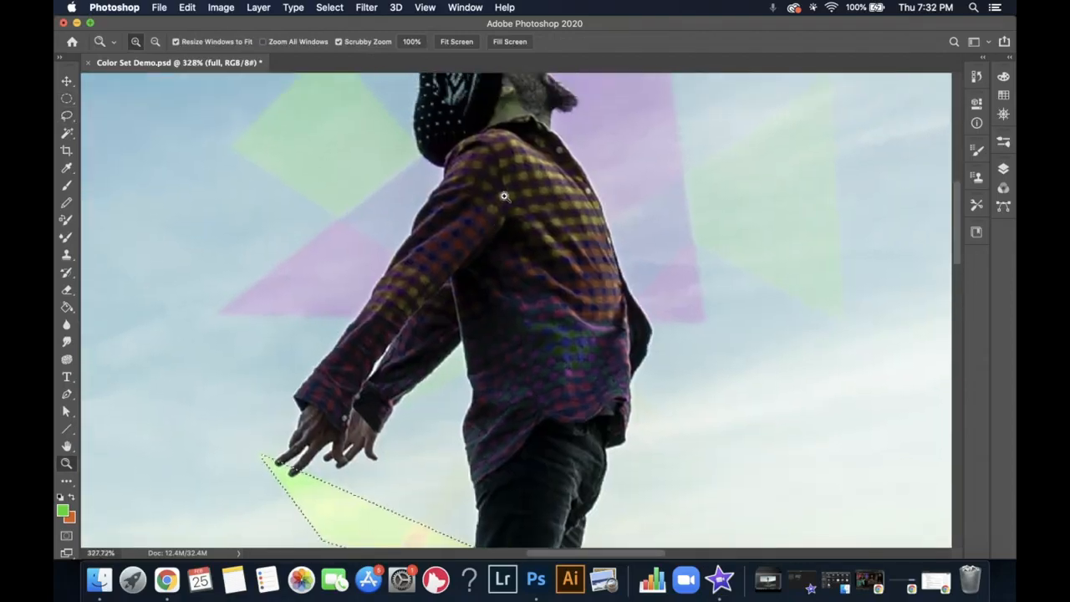
{"action": "left_click", "coordinate": [68, 115]}
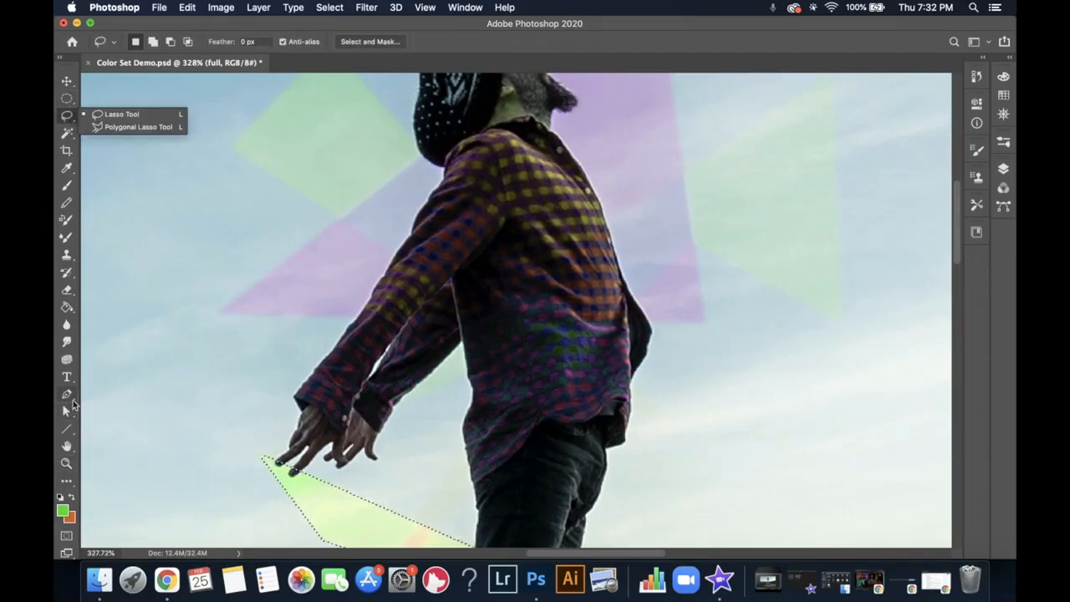
{"action": "left_click", "coordinate": [112, 115]}
{"action": "left_click", "coordinate": [436, 179]}
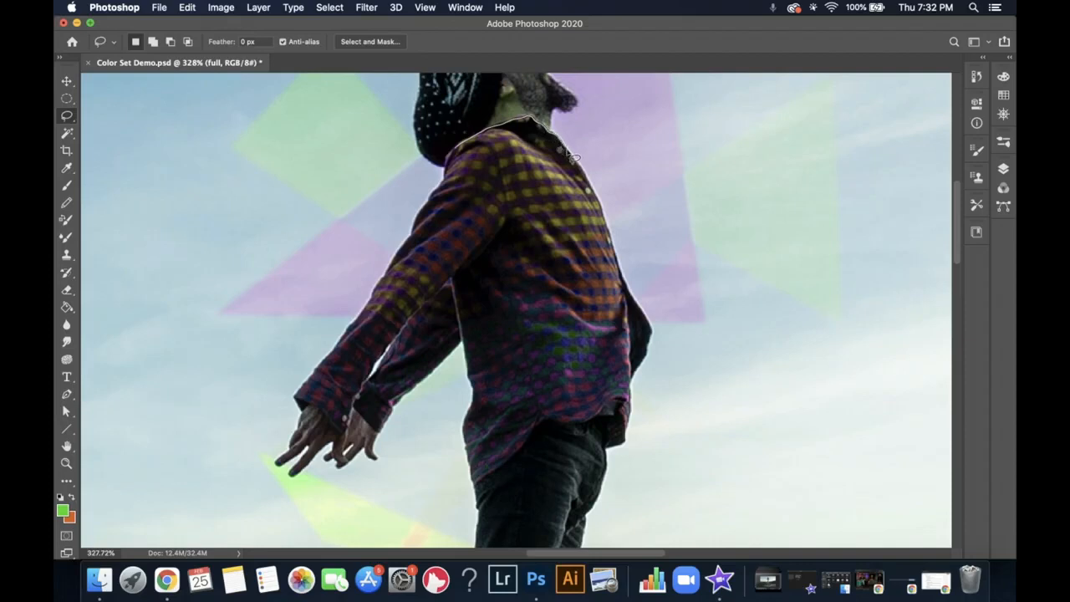
{"action": "left_click_drag", "start_coordinate": [583, 192], "coordinate": [581, 210]}
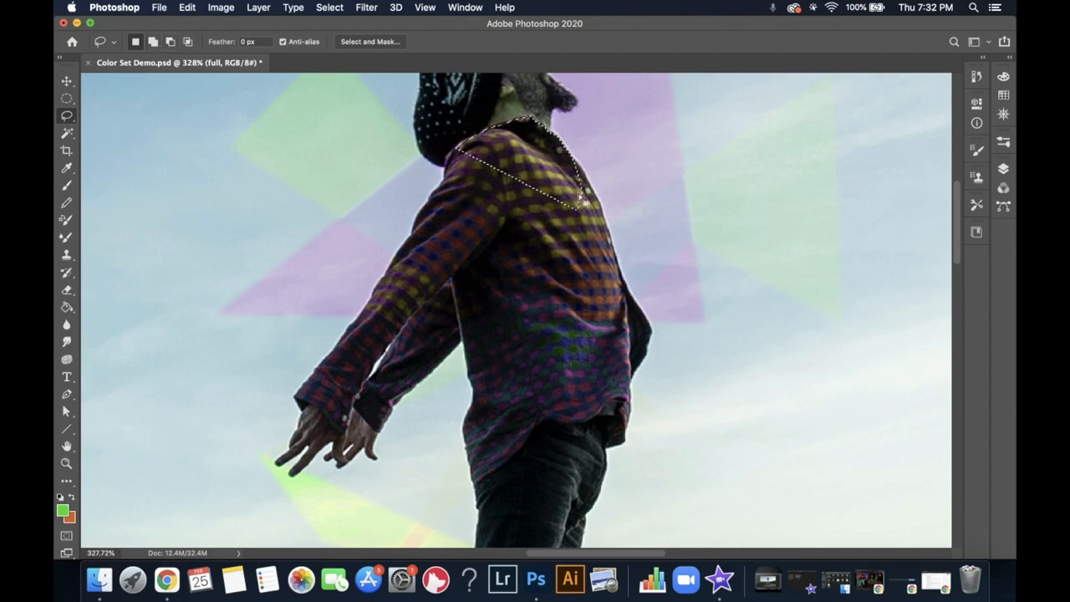
Add the rest of the shirt's torso and both sleeves to the Lasso selection, filling the gaps inside it
{"action": "key", "text": "shift"}
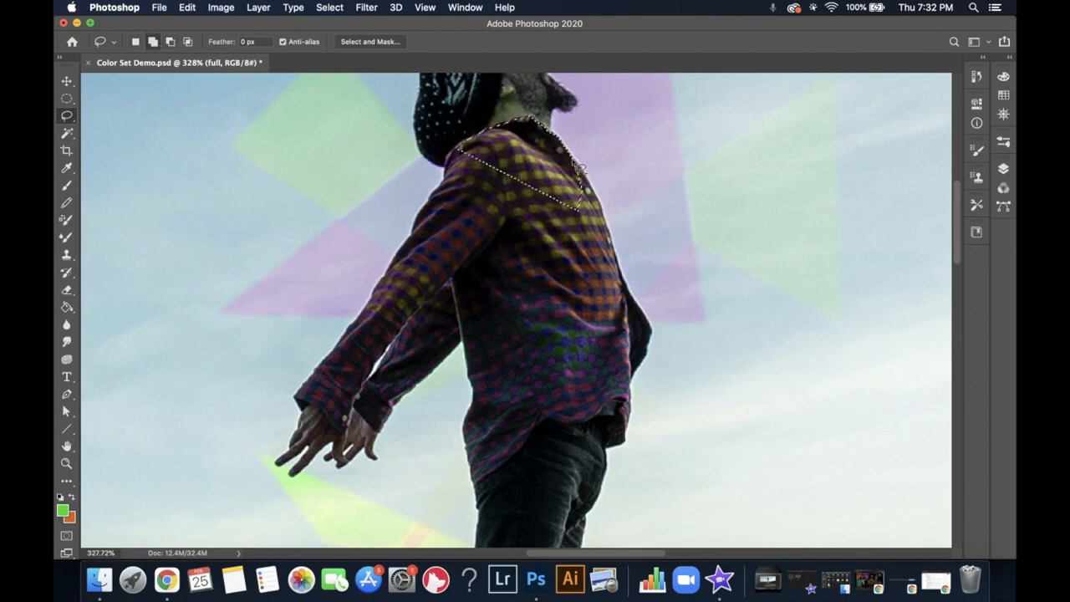
{"action": "mouse_move", "coordinate": [610, 224]}
{"action": "left_mouse_down"}
{"action": "mouse_move", "coordinate": [577, 245]}
{"action": "mouse_move", "coordinate": [612, 228]}
{"action": "left_mouse_up"}
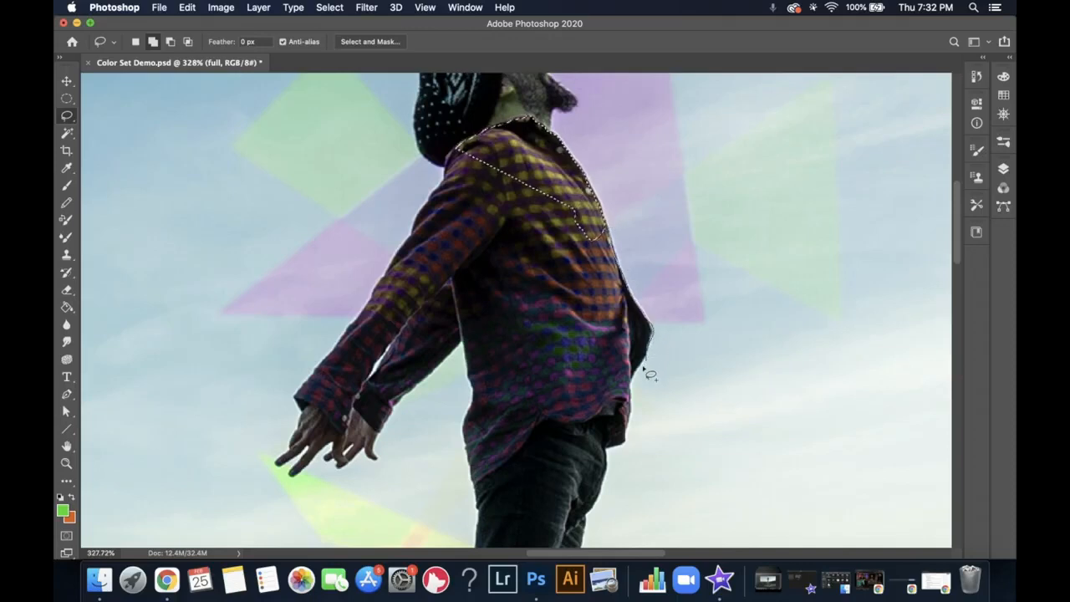
{"action": "mouse_move", "coordinate": [607, 451]}
{"action": "left_mouse_down"}
{"action": "mouse_move", "coordinate": [613, 426]}
{"action": "mouse_move", "coordinate": [548, 428]}
{"action": "mouse_move", "coordinate": [502, 458]}
{"action": "mouse_move", "coordinate": [522, 269]}
{"action": "left_mouse_up"}
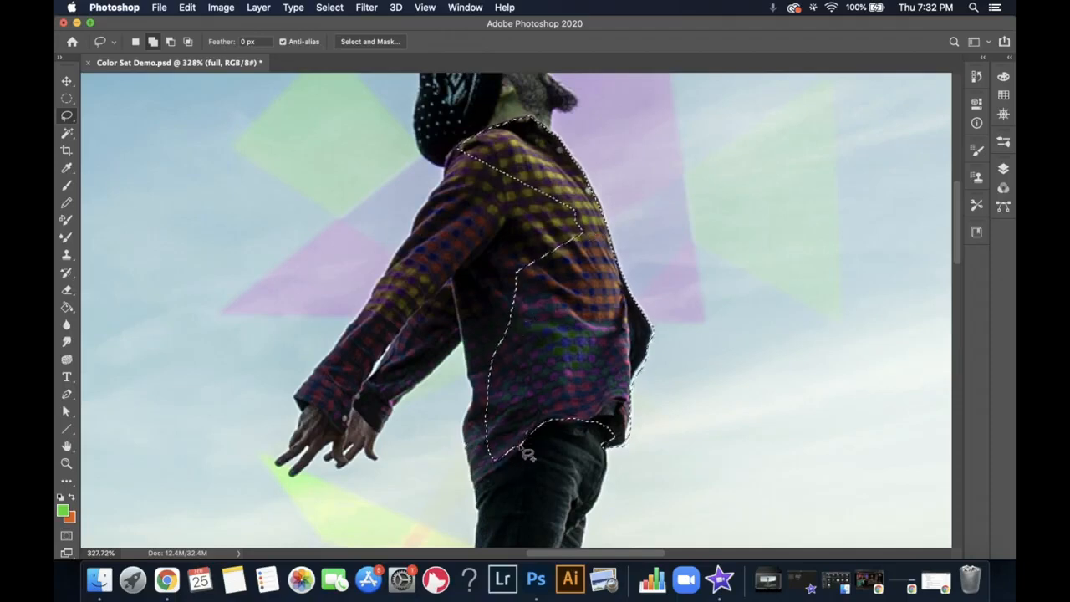
{"action": "mouse_move", "coordinate": [473, 462]}
{"action": "left_mouse_down"}
{"action": "mouse_move", "coordinate": [478, 368]}
{"action": "mouse_move", "coordinate": [449, 351]}
{"action": "mouse_move", "coordinate": [384, 441]}
{"action": "mouse_move", "coordinate": [359, 405]}
{"action": "mouse_move", "coordinate": [341, 431]}
{"action": "mouse_move", "coordinate": [301, 405]}
{"action": "mouse_move", "coordinate": [329, 364]}
{"action": "mouse_move", "coordinate": [473, 403]}
{"action": "mouse_move", "coordinate": [463, 349]}
{"action": "mouse_move", "coordinate": [431, 370]}
{"action": "mouse_move", "coordinate": [458, 391]}
{"action": "mouse_move", "coordinate": [467, 289]}
{"action": "mouse_move", "coordinate": [375, 381]}
{"action": "left_mouse_up"}
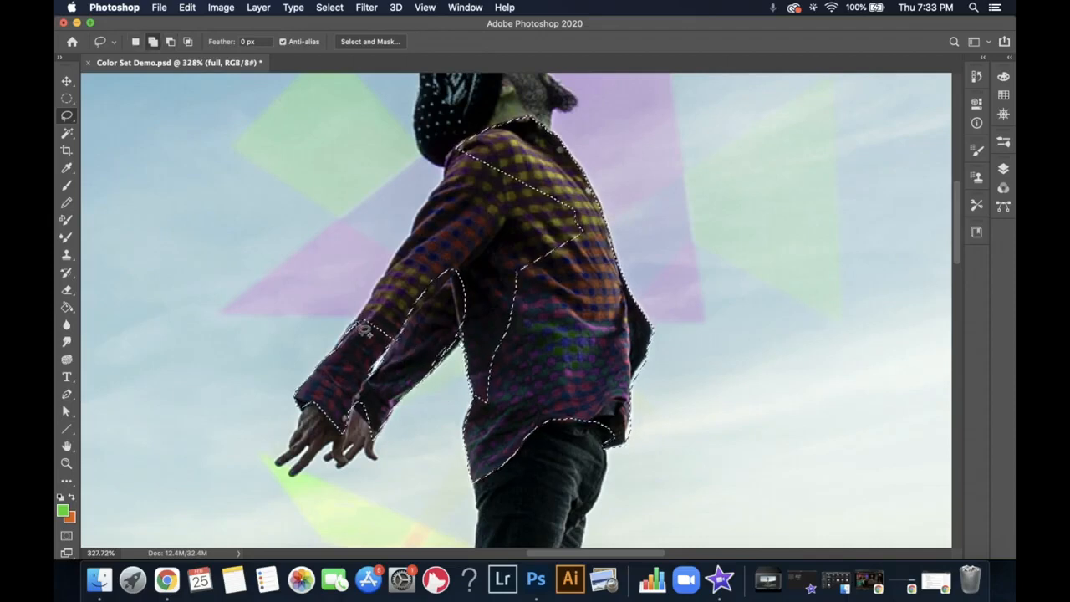
{"action": "left_click_drag", "start_coordinate": [415, 228], "coordinate": [450, 159]}
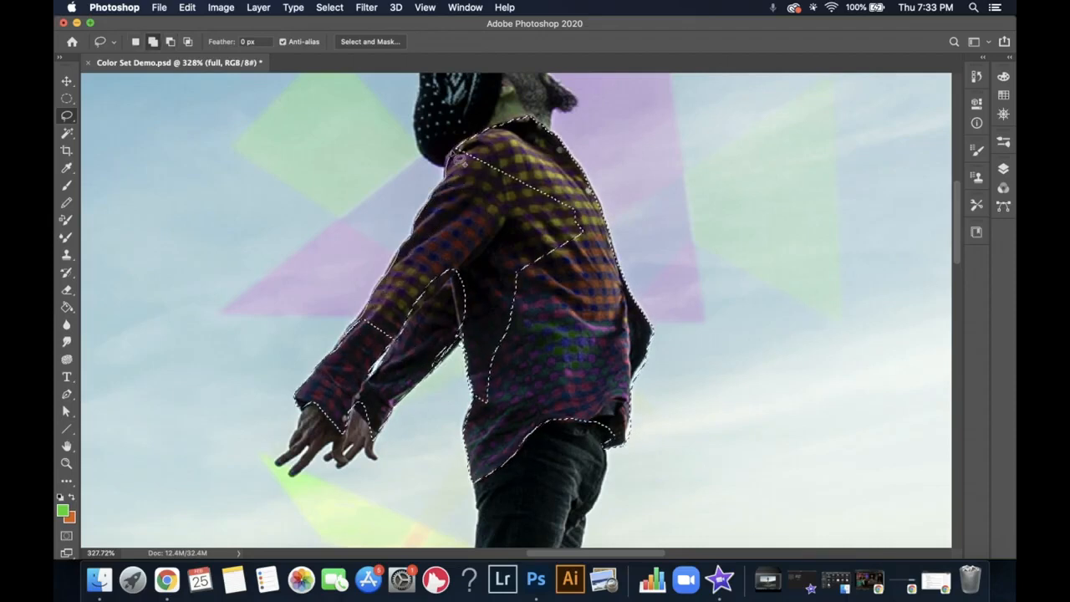
{"action": "mouse_move", "coordinate": [581, 198]}
{"action": "left_mouse_down"}
{"action": "mouse_move", "coordinate": [577, 306]}
{"action": "mouse_move", "coordinate": [517, 399]}
{"action": "mouse_move", "coordinate": [480, 412]}
{"action": "mouse_move", "coordinate": [475, 385]}
{"action": "left_mouse_up"}
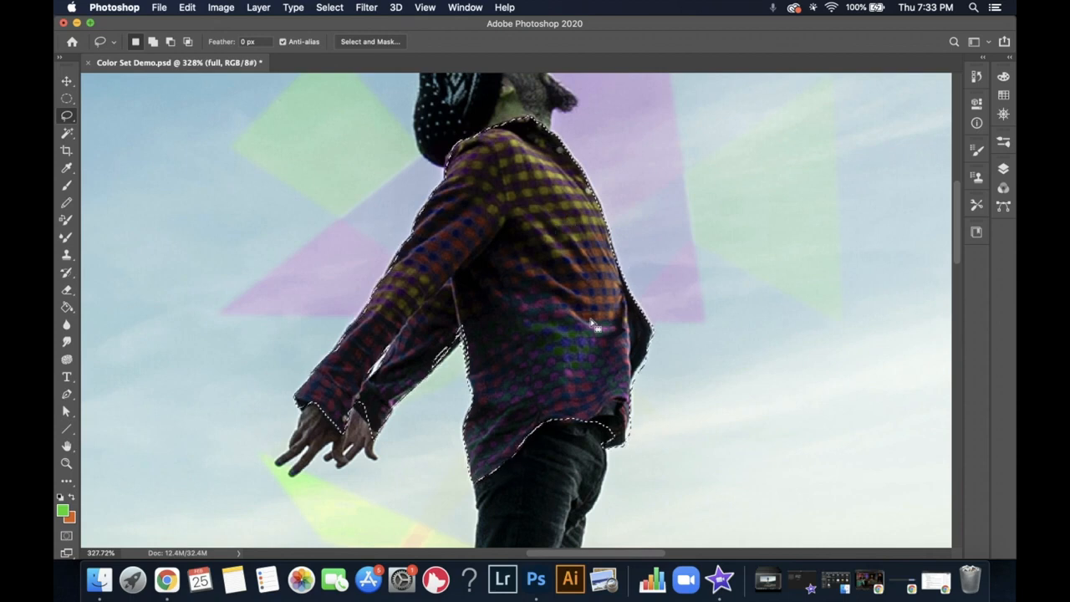
Apply Color Balance to the selected shirt's midtones with color levels -68, +13 and +35
{"action": "left_click", "coordinate": [221, 7]}
{"action": "mouse_move", "coordinate": [264, 43]}
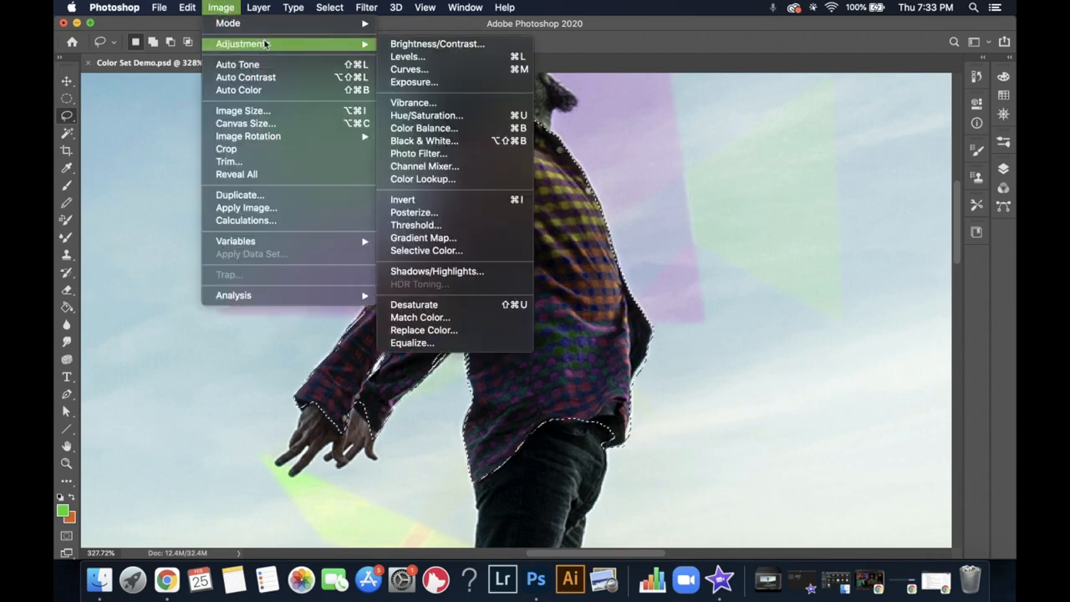
{"action": "left_click", "coordinate": [431, 128]}
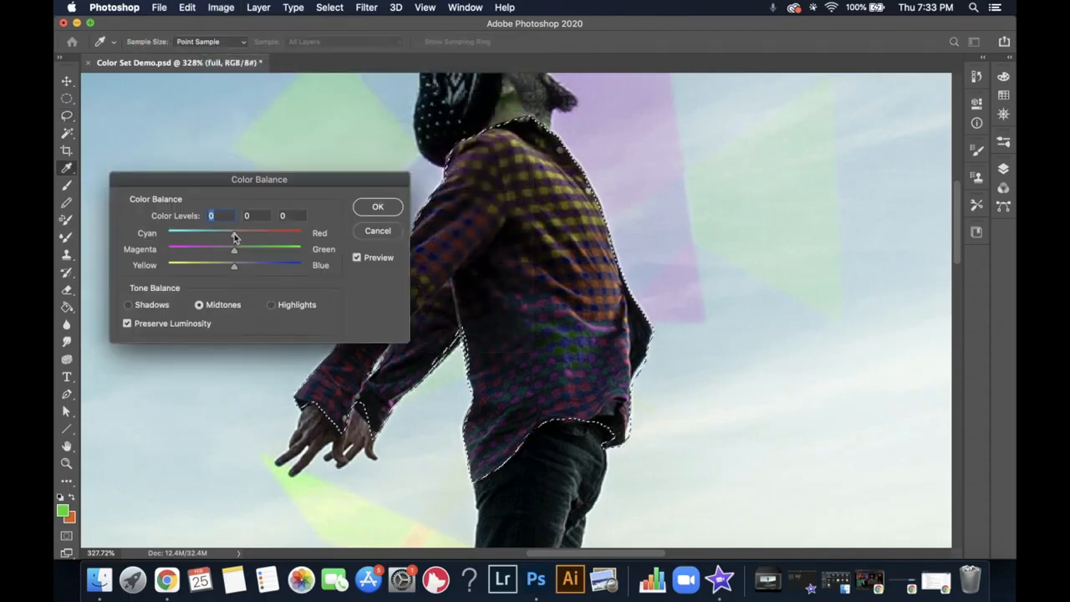
{"action": "left_click_drag", "start_coordinate": [234, 238], "coordinate": [177, 244]}
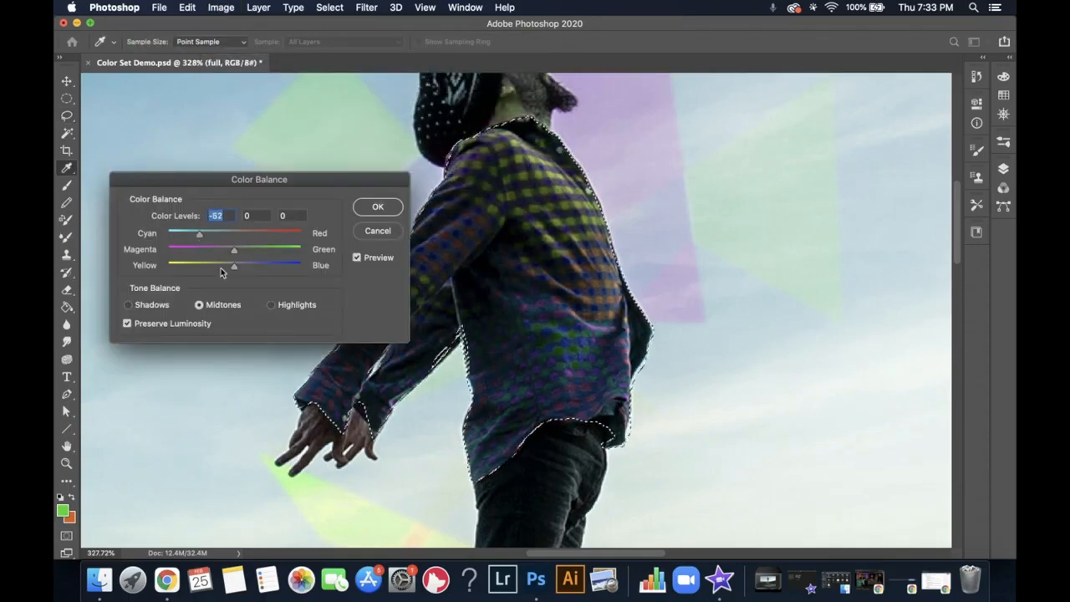
{"action": "left_click_drag", "start_coordinate": [240, 253], "coordinate": [212, 254]}
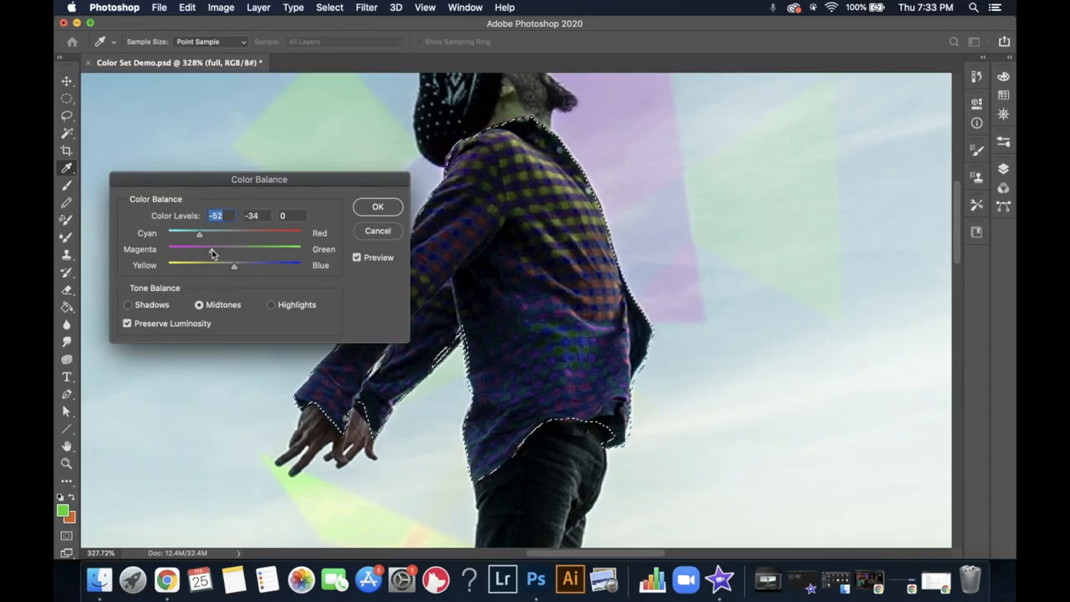
{"action": "left_click_drag", "start_coordinate": [234, 265], "coordinate": [258, 269]}
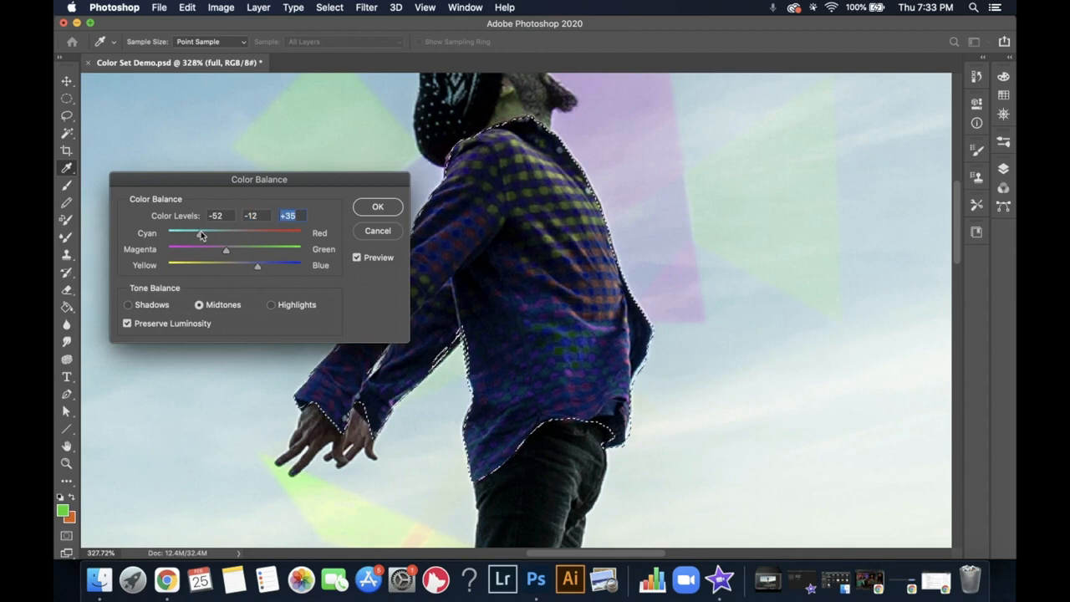
{"action": "left_click", "coordinate": [189, 237]}
{"action": "left_click_drag", "start_coordinate": [216, 253], "coordinate": [243, 253]}
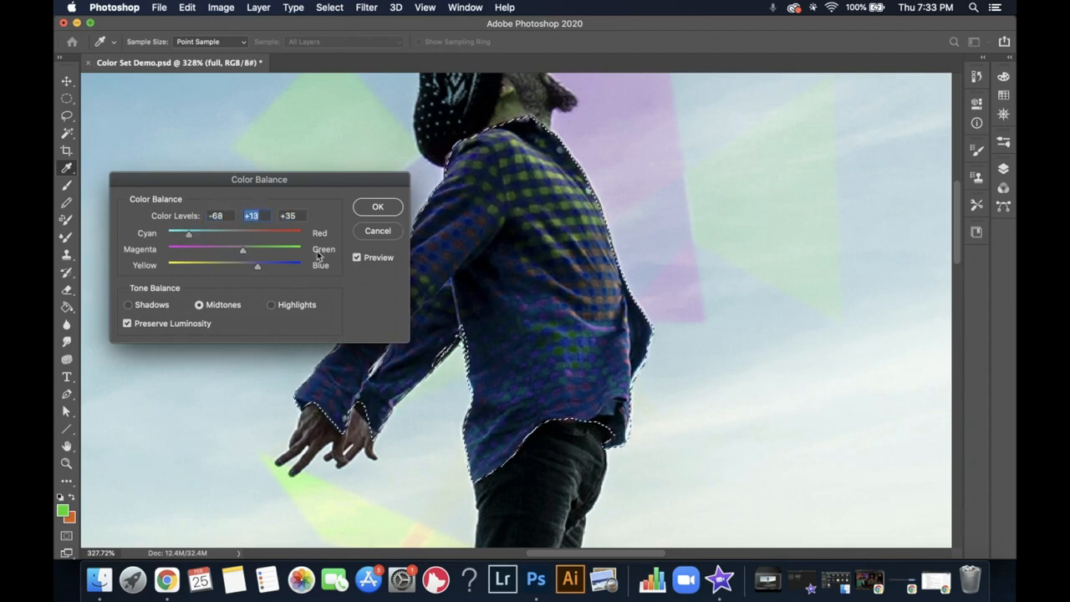
{"action": "left_click", "coordinate": [376, 209]}
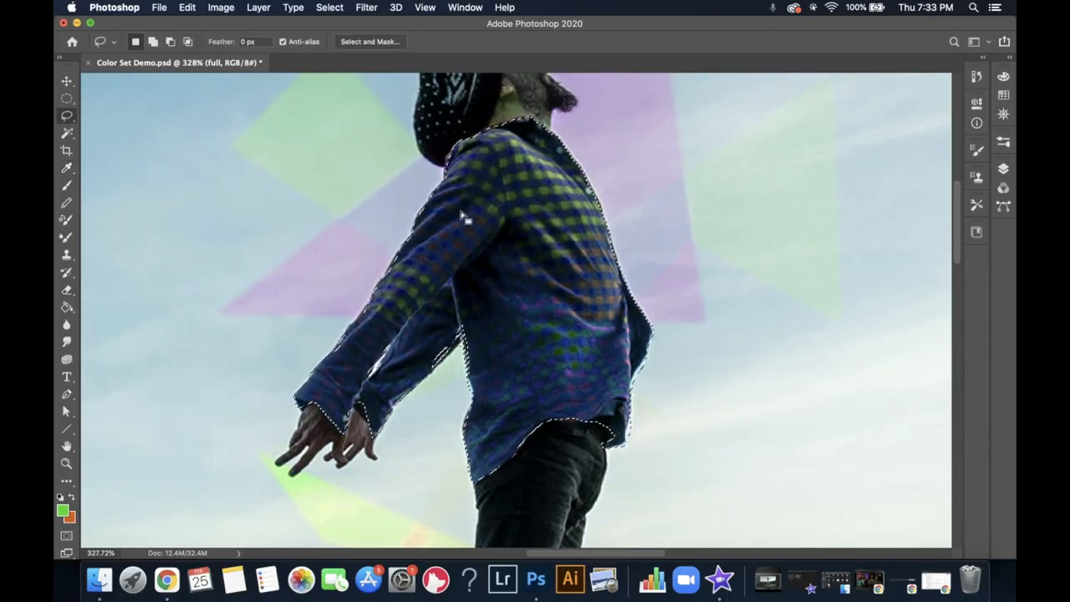
Deselect the shirt and bring the whole man and surrounding landscape back into view
{"action": "key", "text": "super+d"}
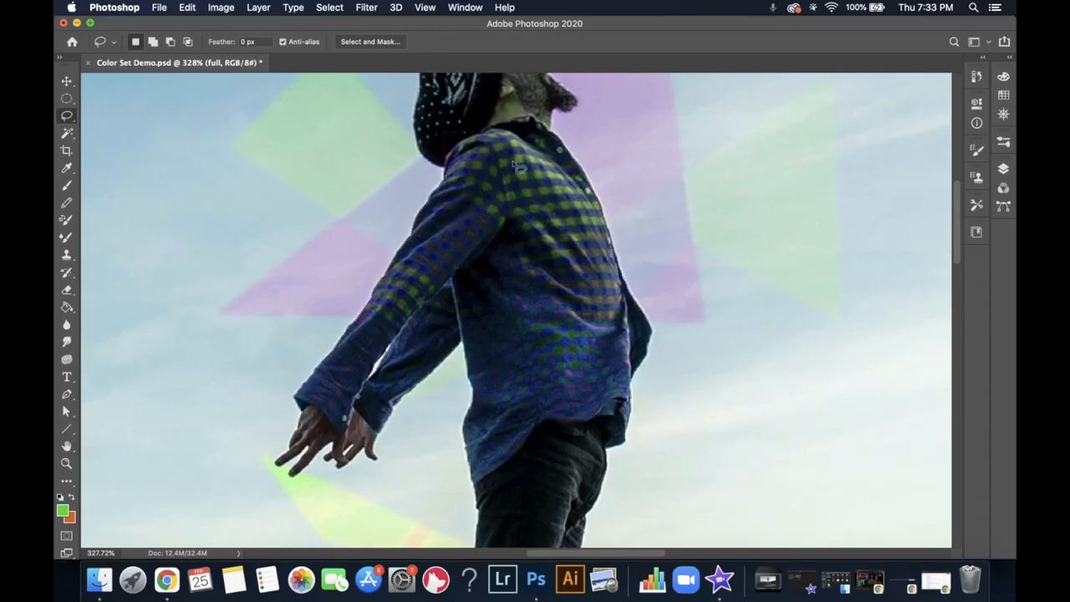
{"action": "key", "text": "z"}
{"action": "mouse_move", "coordinate": [641, 316]}
{"action": "left_mouse_down"}
{"action": "mouse_move", "coordinate": [586, 320]}
{"action": "mouse_move", "coordinate": [542, 232]}
{"action": "left_mouse_up"}
{"action": "mouse_move", "coordinate": [582, 272]}
{"action": "left_mouse_down"}
{"action": "mouse_move", "coordinate": [587, 282]}
{"action": "mouse_move", "coordinate": [578, 283]}
{"action": "left_mouse_up"}
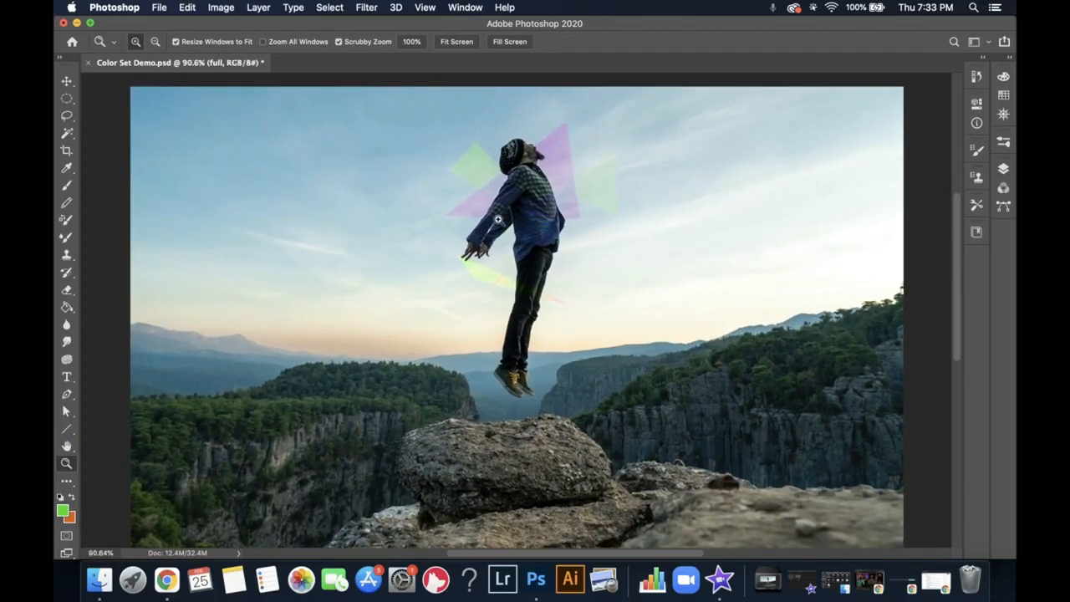